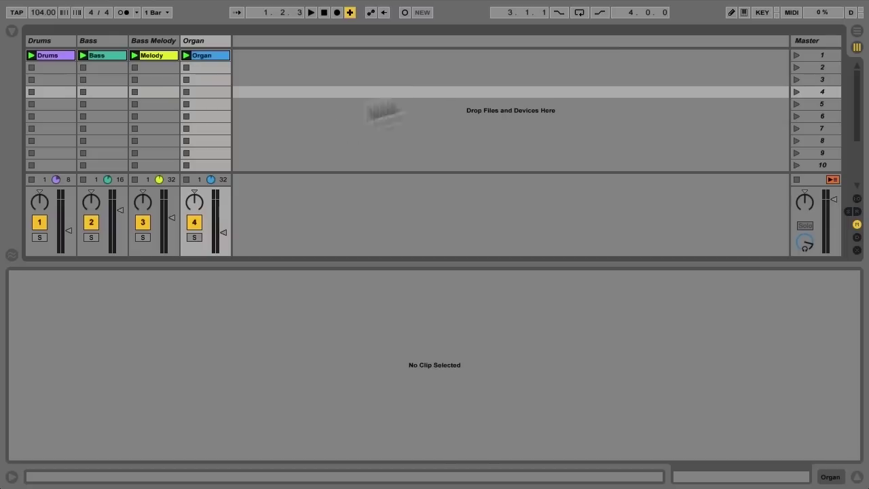
# Solo and audition the Drums, Bass and Melody clips one after another
pyautogui.click(39, 236)
pyautogui.click(28, 54)
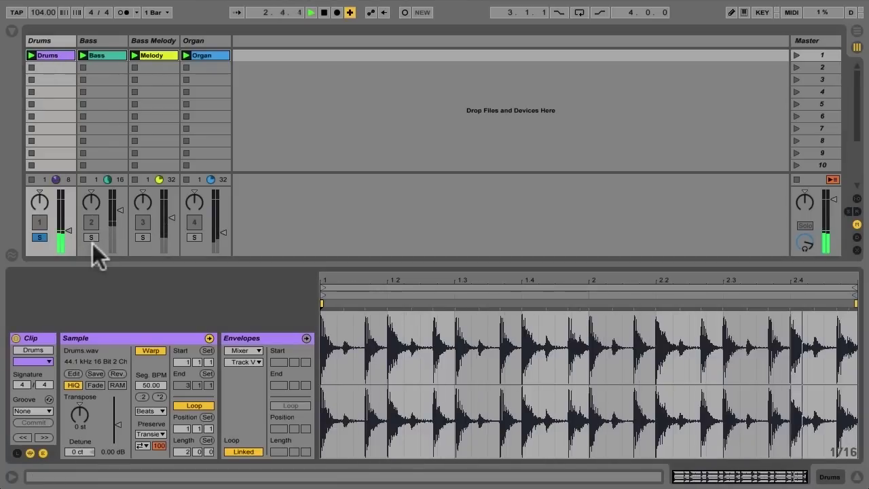
pyautogui.press('space')
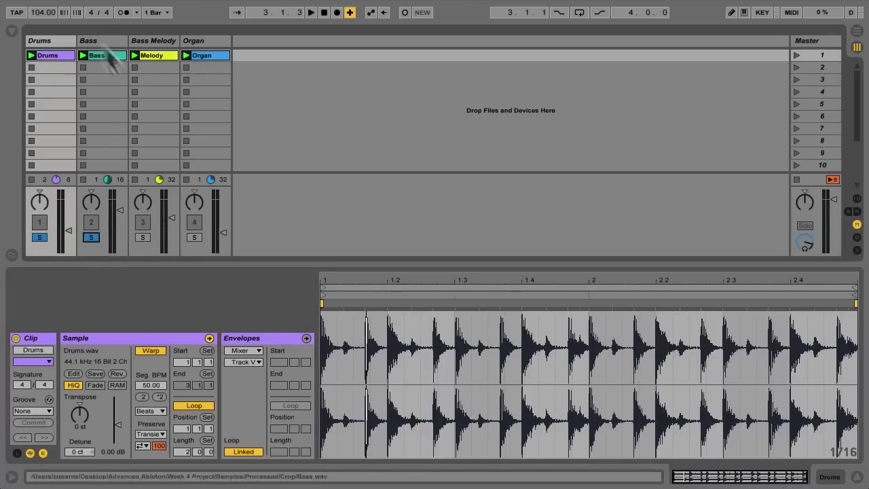
pyautogui.click(83, 55)
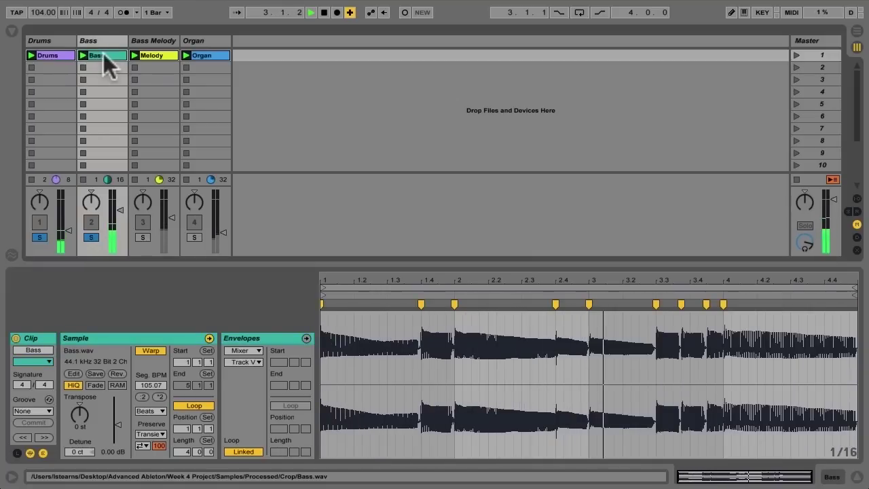
pyautogui.press('space')
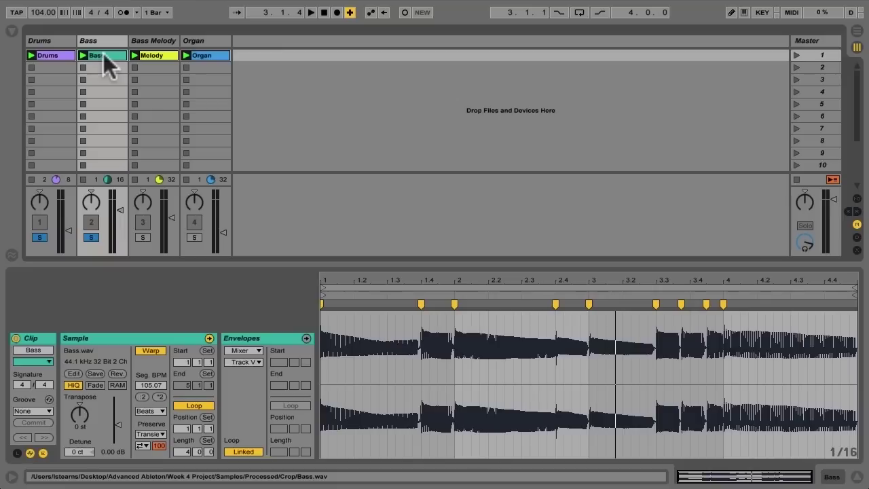
pyautogui.click(143, 237)
pyautogui.press('space')
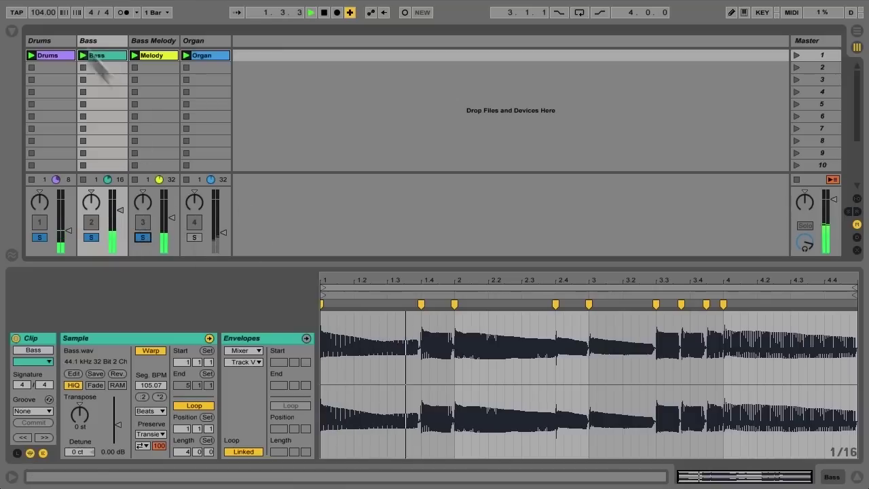
pyautogui.click(154, 55)
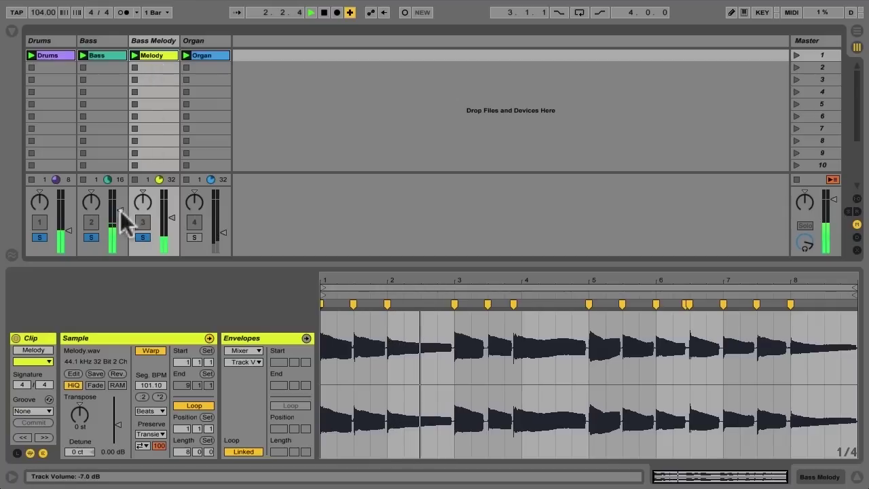
# Rebalance the Bass and Bass Melody faders, then solo Organ and raise it to -17.2 dB
pyautogui.moveTo(120, 210); pyautogui.dragTo(119, 223)
pyautogui.moveTo(172, 218); pyautogui.dragTo(172, 214)
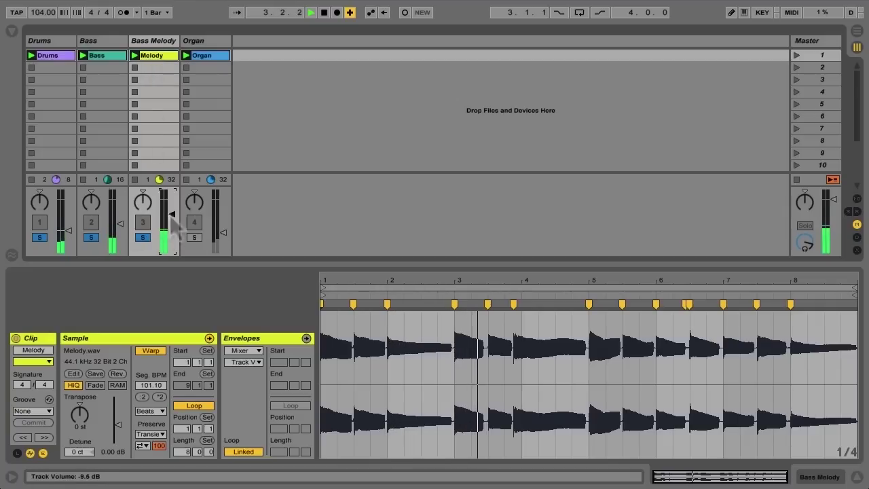
pyautogui.moveTo(121, 224); pyautogui.dragTo(121, 219)
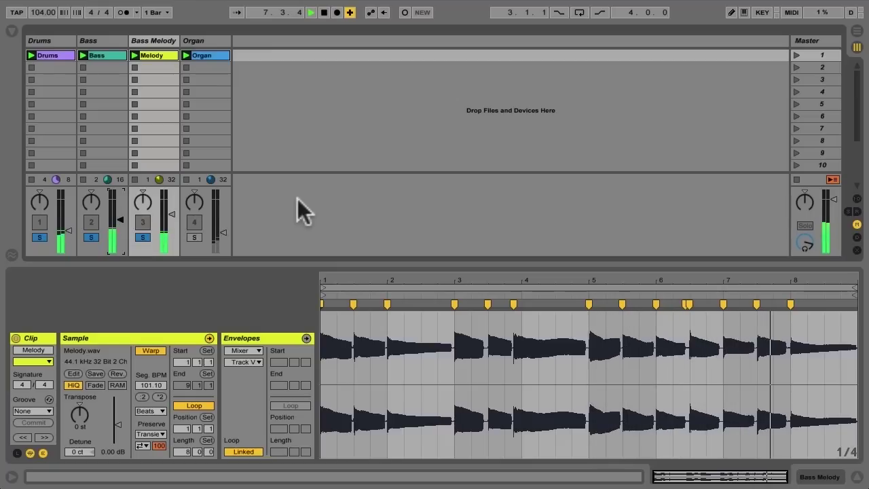
pyautogui.click(194, 237)
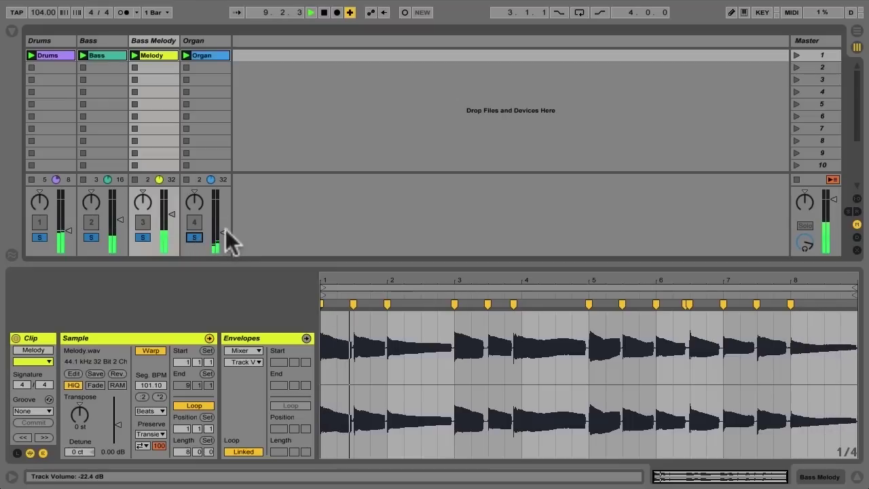
pyautogui.moveTo(225, 231); pyautogui.dragTo(225, 226)
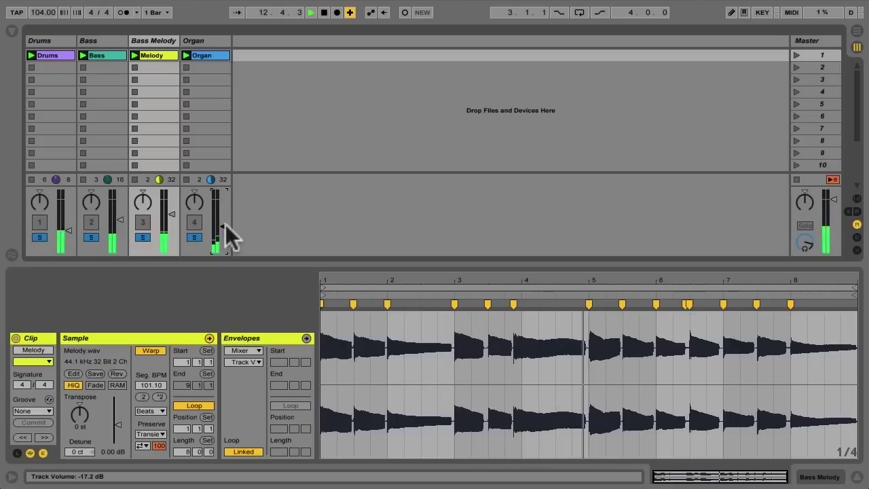
# Stop playback and clear the solos so all four tracks are active
pyautogui.press('space')
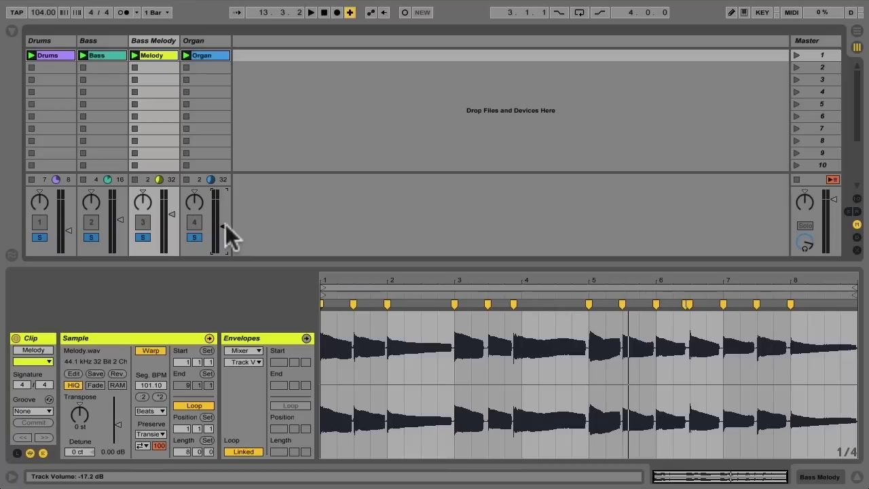
pyautogui.click(194, 238)
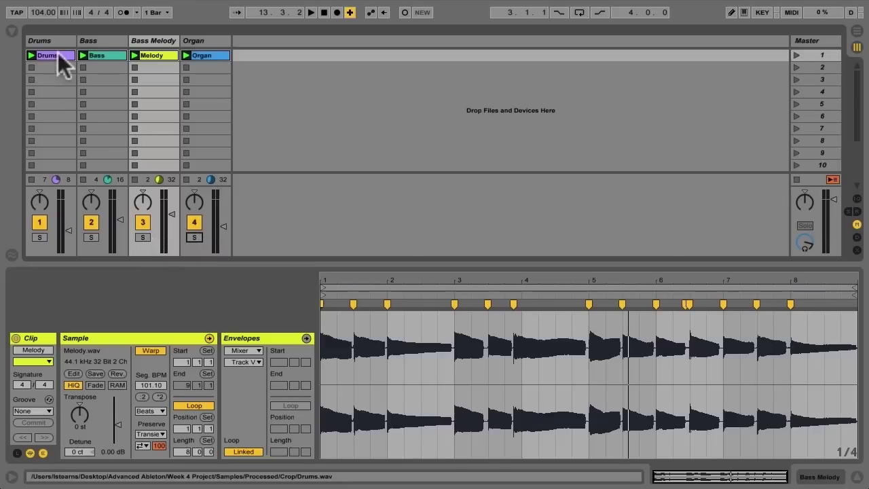
# Solo Drums and convert its clip to drums on a new MIDI track, creating '2 Kit-Core'
pyautogui.click(40, 237)
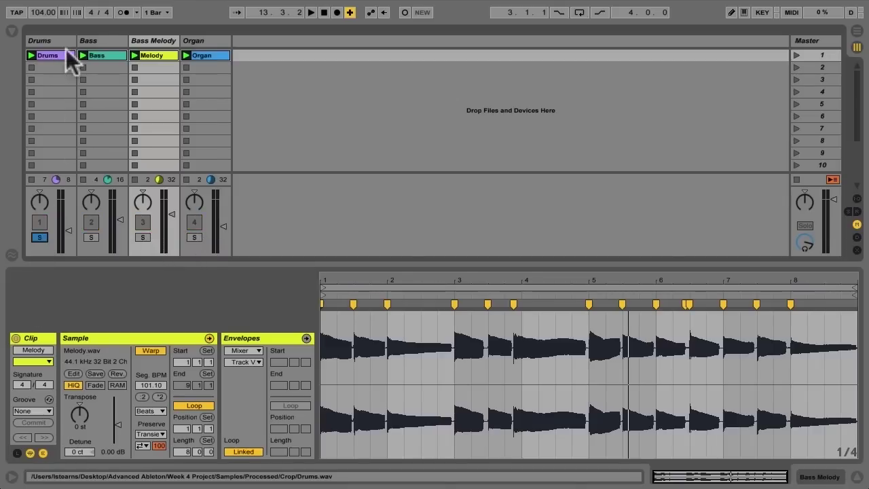
pyautogui.rightClick(65, 56)
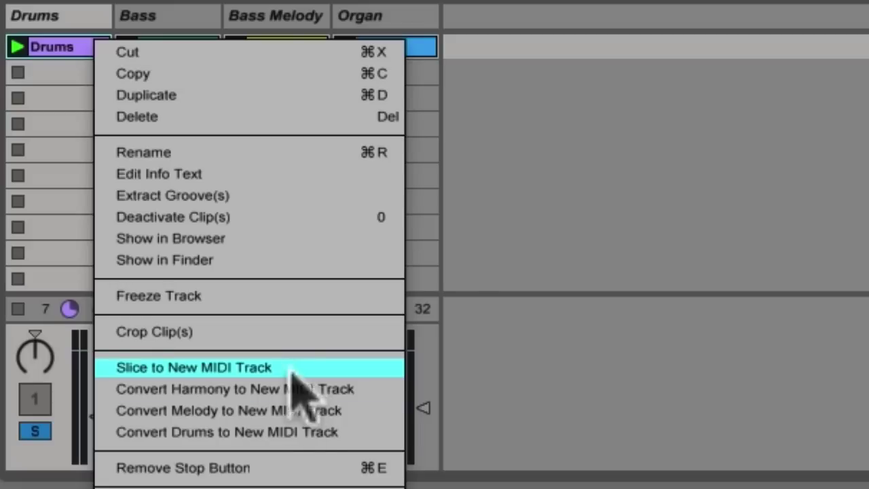
pyautogui.click(269, 435)
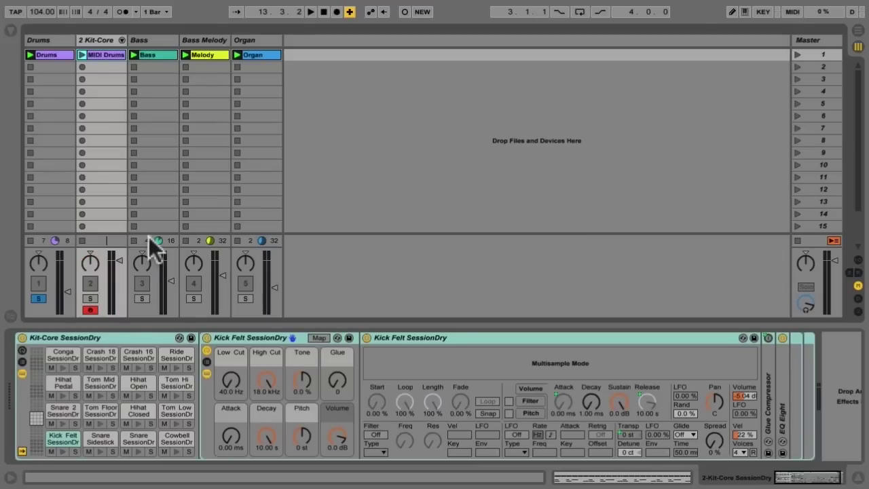
# Play MIDI Drums against the soloed original Drums, raising the original Drums to -10 dB
pyautogui.click(113, 55)
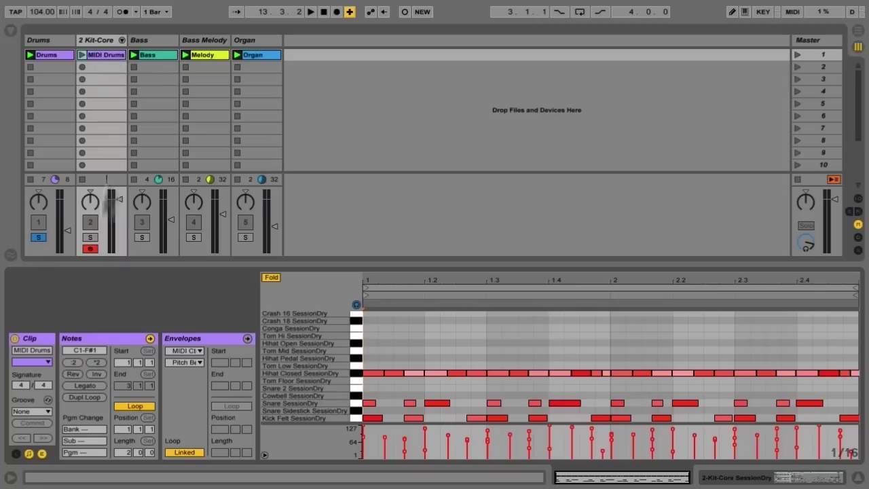
pyautogui.click(89, 237)
pyautogui.click(81, 55)
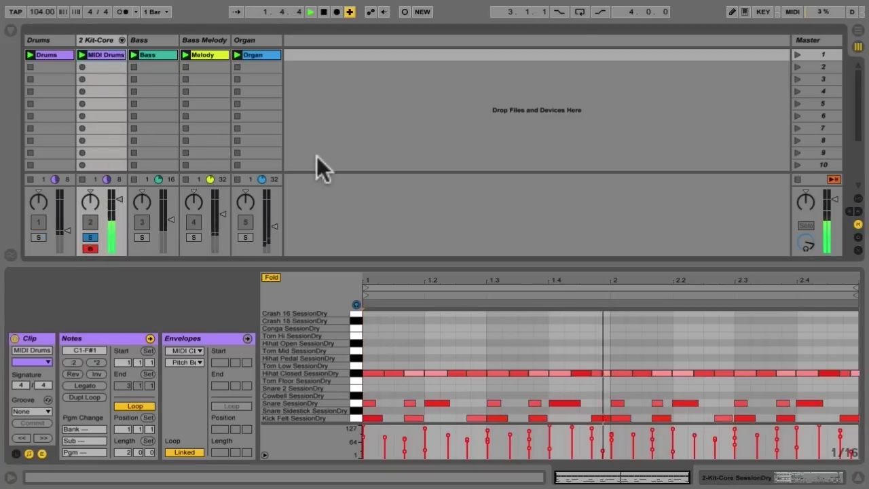
pyautogui.click(38, 237)
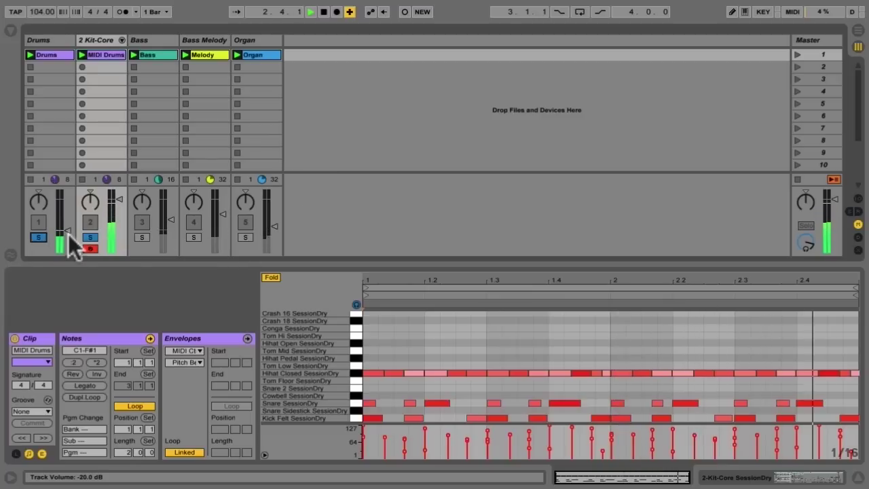
pyautogui.moveTo(68, 231); pyautogui.dragTo(68, 222)
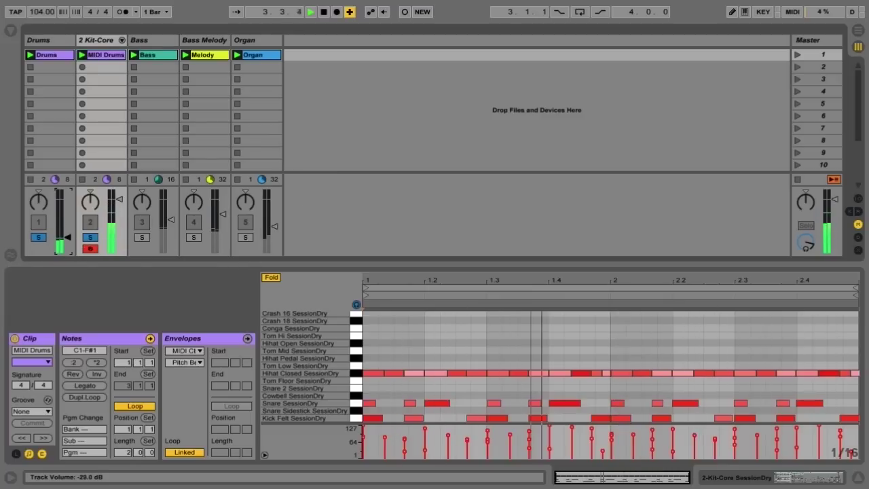
pyautogui.moveTo(68, 221); pyautogui.dragTo(68, 214)
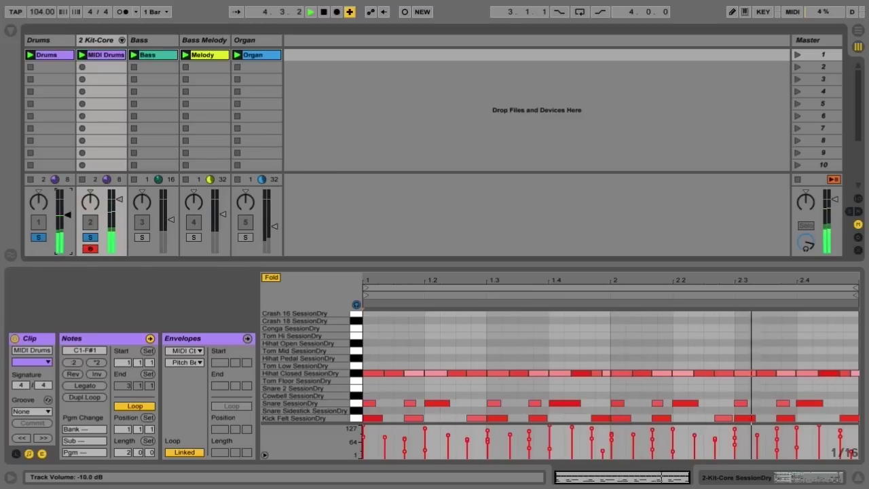
pyautogui.press('space')
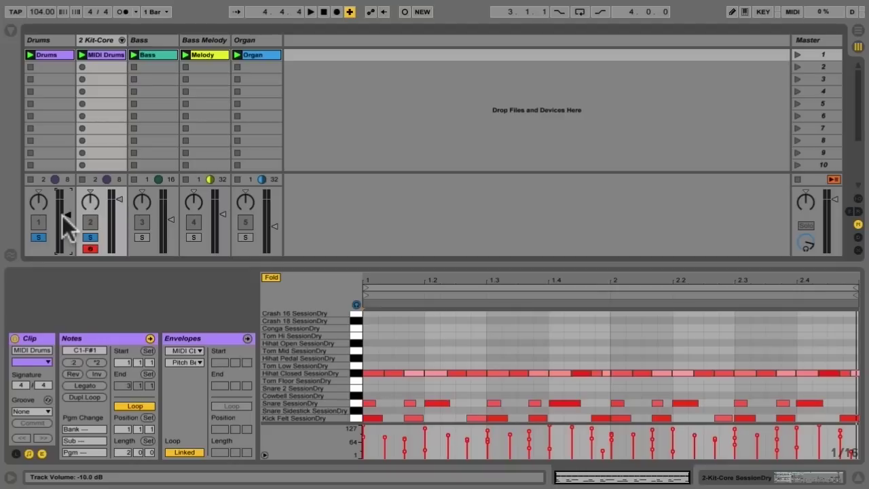
# Browse to the User Library's Defaults > Audio to MIDI folder
pyautogui.click(11, 31)
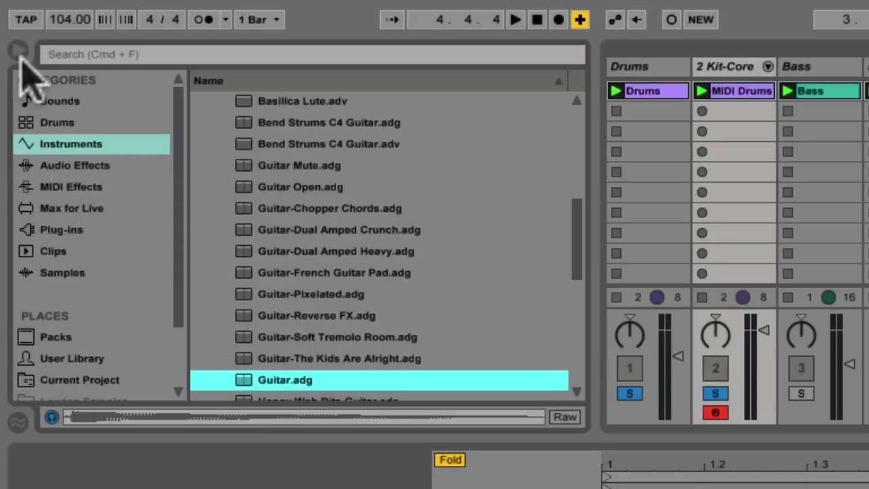
pyautogui.scroll(-3, 91, 268)
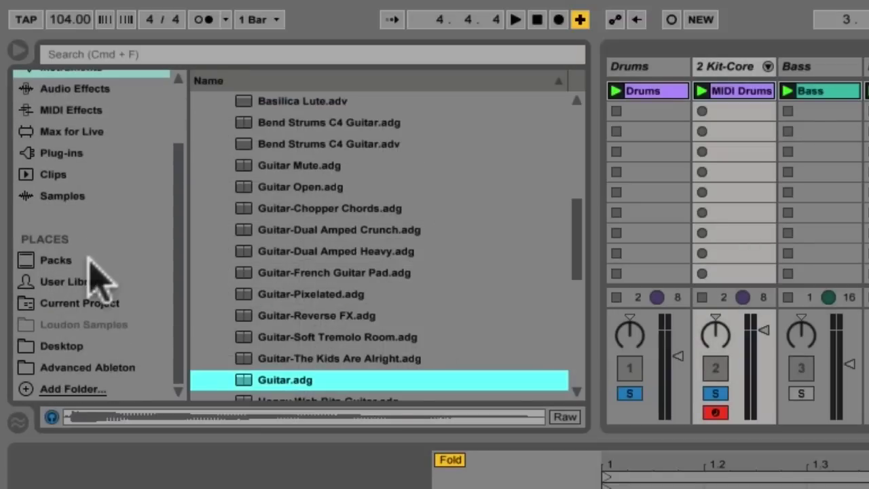
pyautogui.click(60, 281)
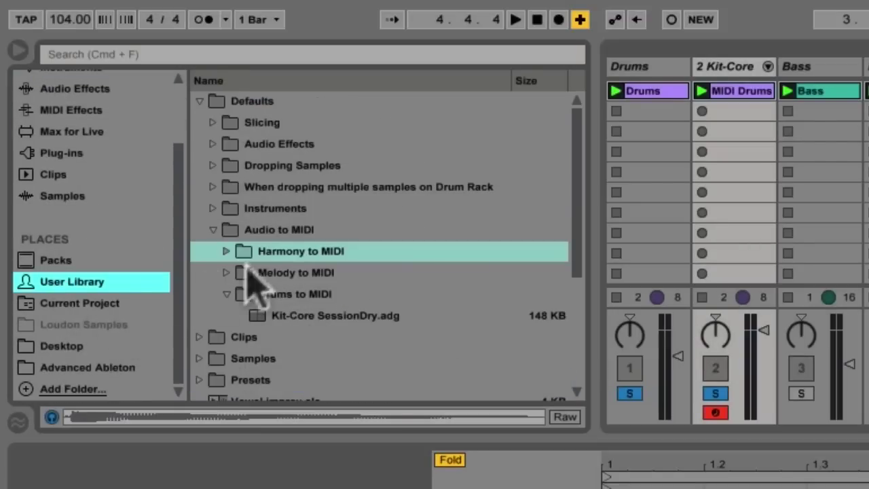
pyautogui.click(207, 102)
pyautogui.click(199, 100)
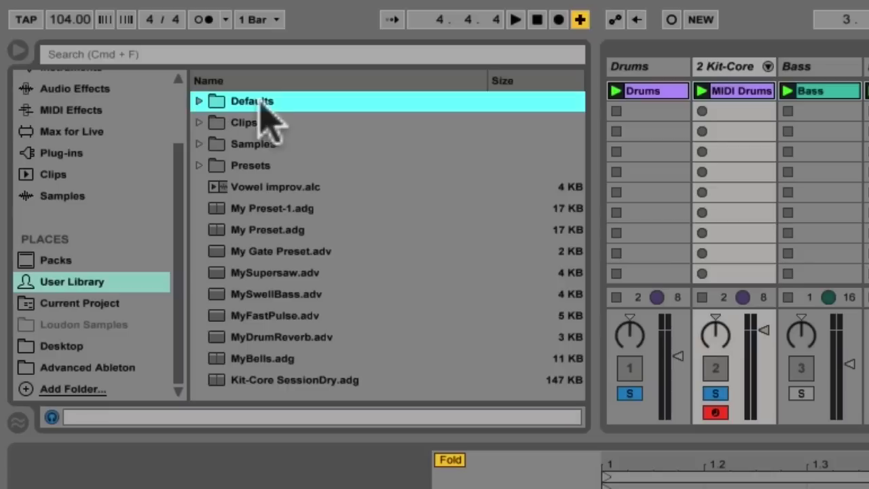
pyautogui.click(199, 100)
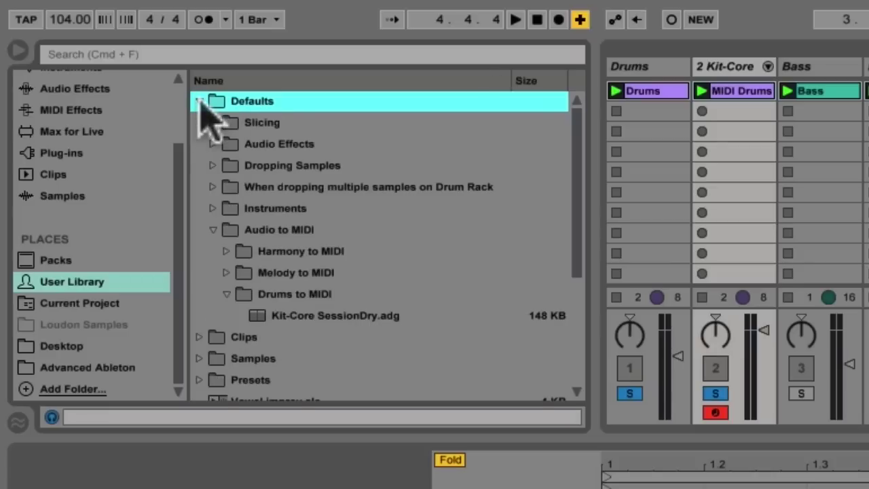
pyautogui.click(275, 231)
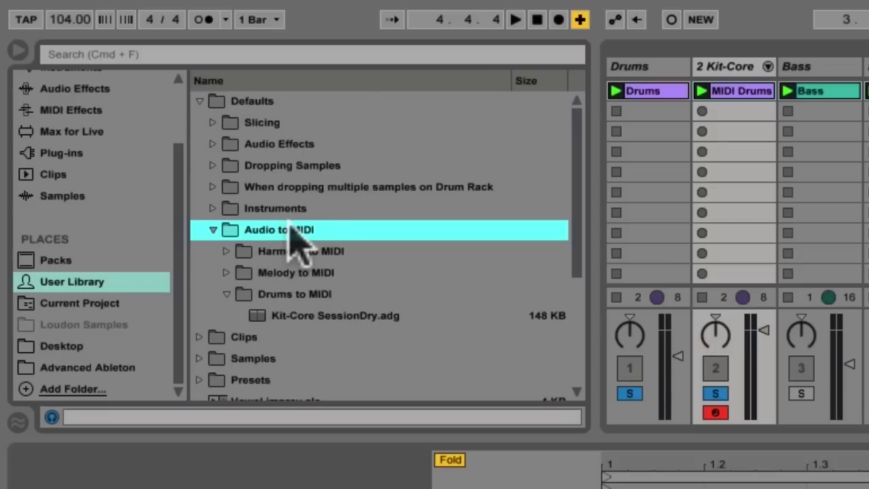
# Inspect the Drums, Melody and Harmony to MIDI folders and select Kit-Core SessionDry.adg
pyautogui.click(311, 294)
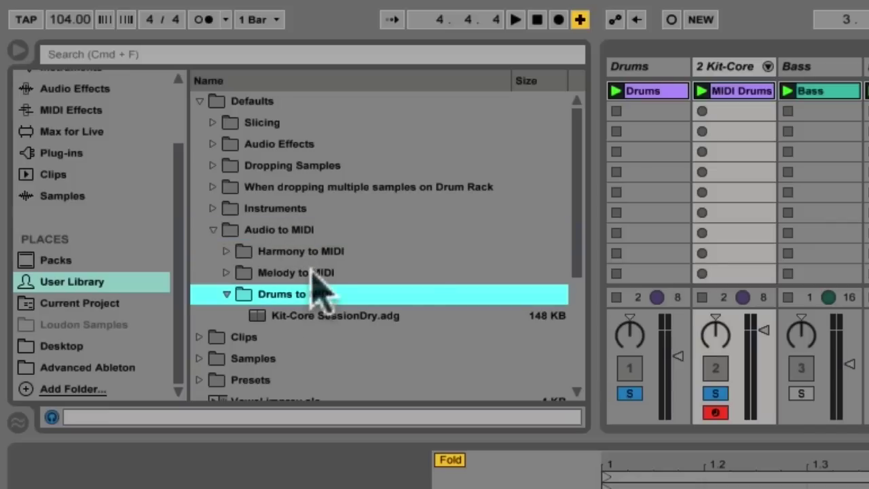
pyautogui.click(311, 273)
pyautogui.click(327, 252)
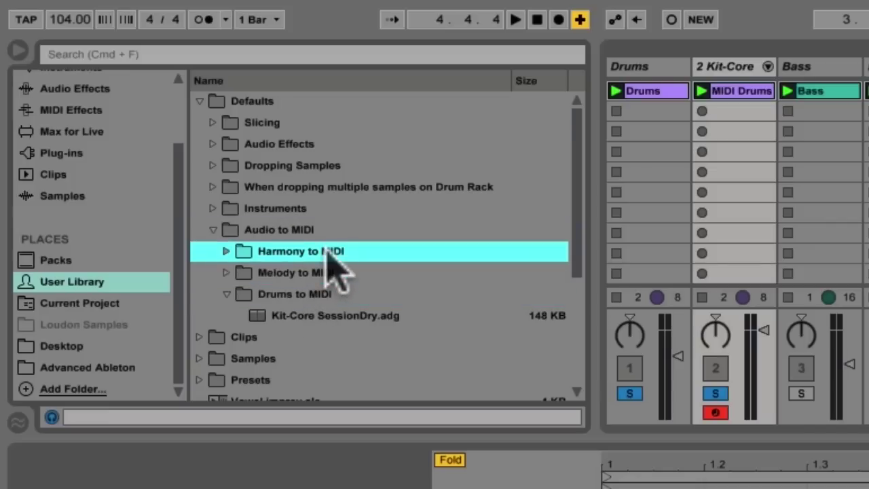
pyautogui.click(324, 294)
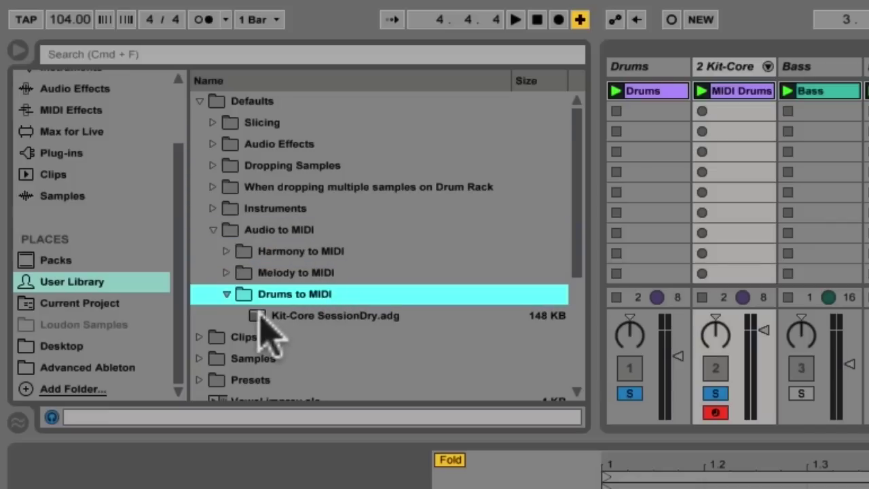
pyautogui.click(386, 317)
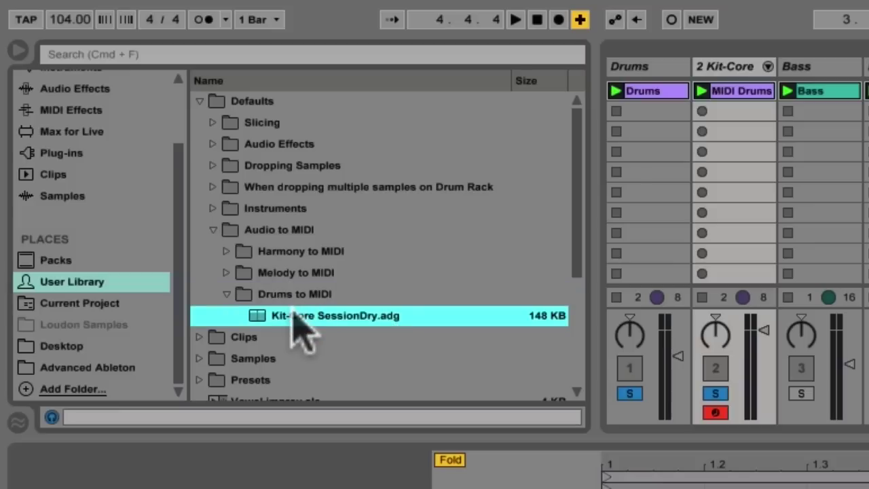
pyautogui.click(228, 272)
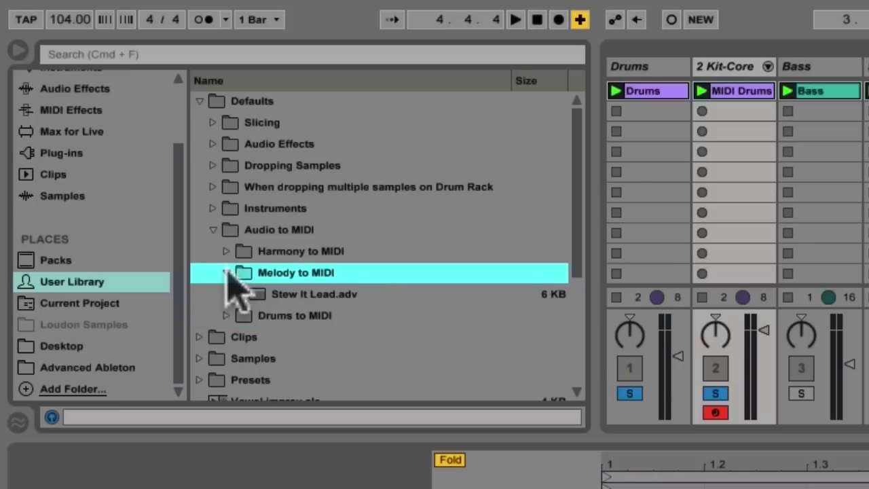
pyautogui.click(227, 251)
pyautogui.click(228, 313)
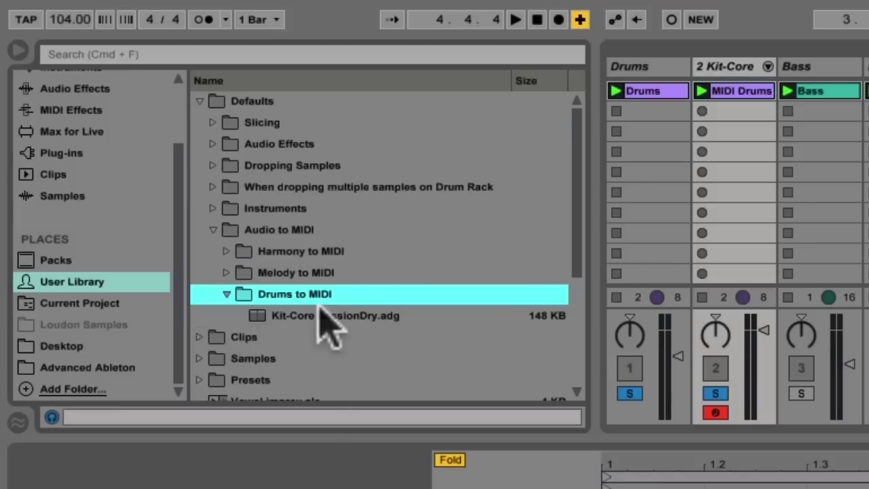
pyautogui.click(317, 316)
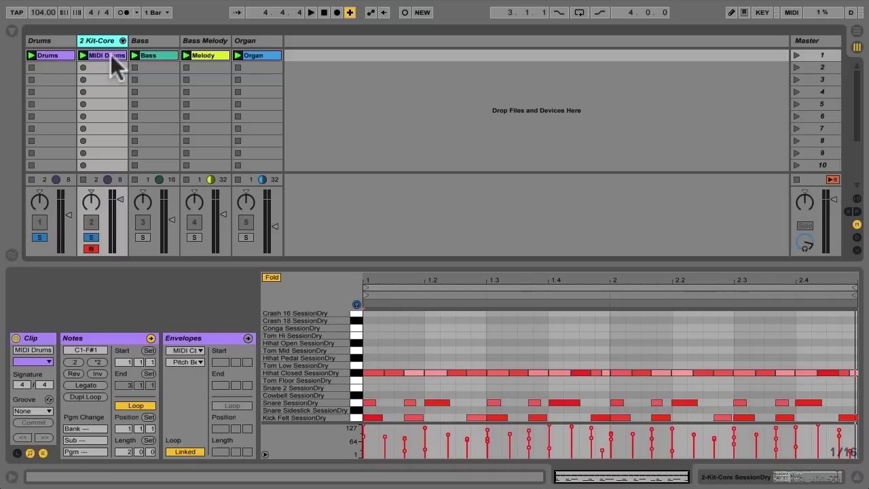
# Enlarge the note editor, clear all solos and stop the Bass clip
pyautogui.click(339, 260)
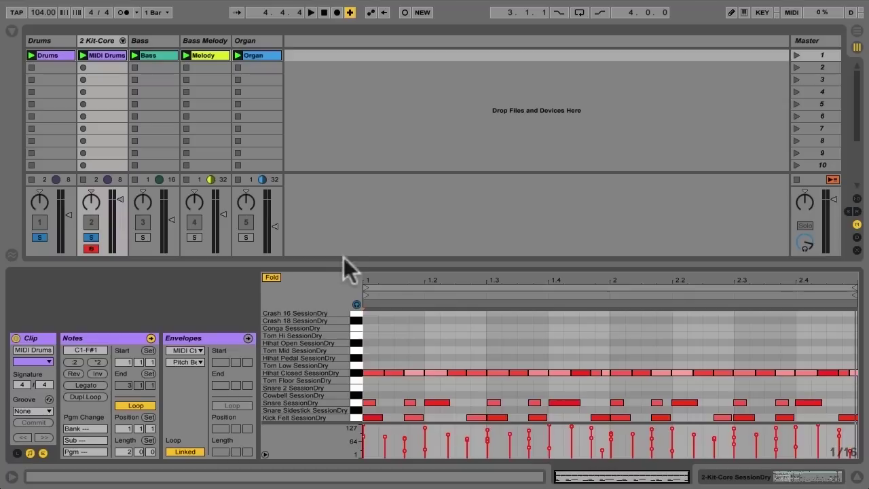
pyautogui.moveTo(343, 259); pyautogui.dragTo(348, 213)
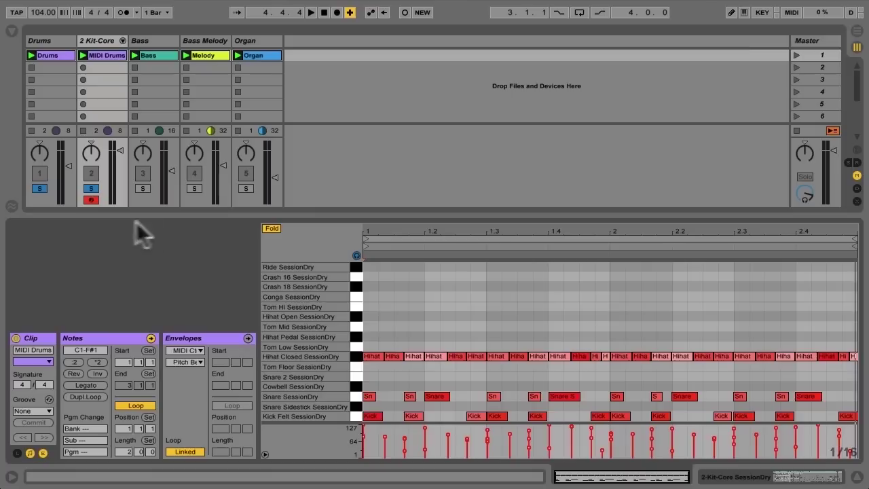
pyautogui.click(96, 191)
pyautogui.click(41, 187)
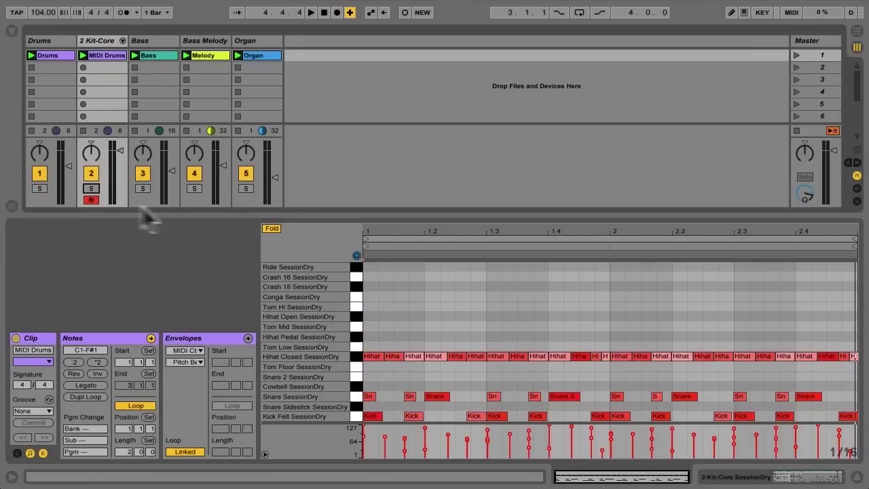
pyautogui.click(135, 78)
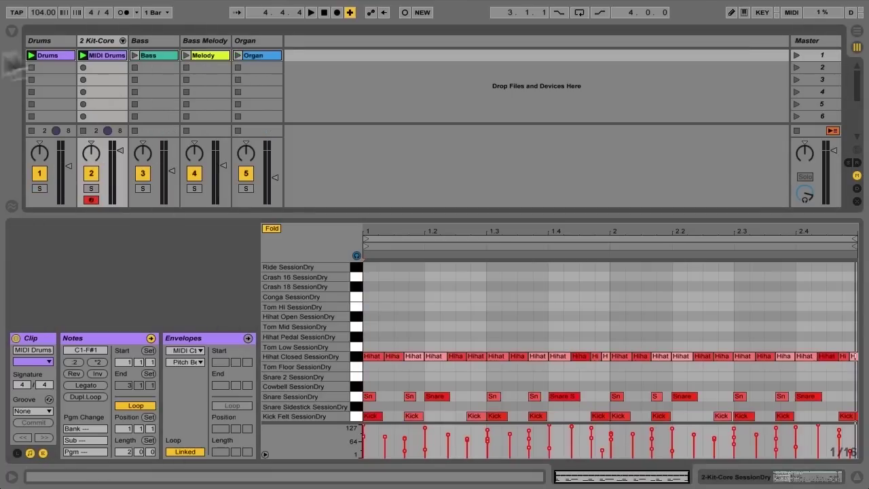
# Play the soloed original Drums, then solo the Kit-Core track and view MIDI Drums notes
pyautogui.click(39, 188)
pyautogui.click(30, 54)
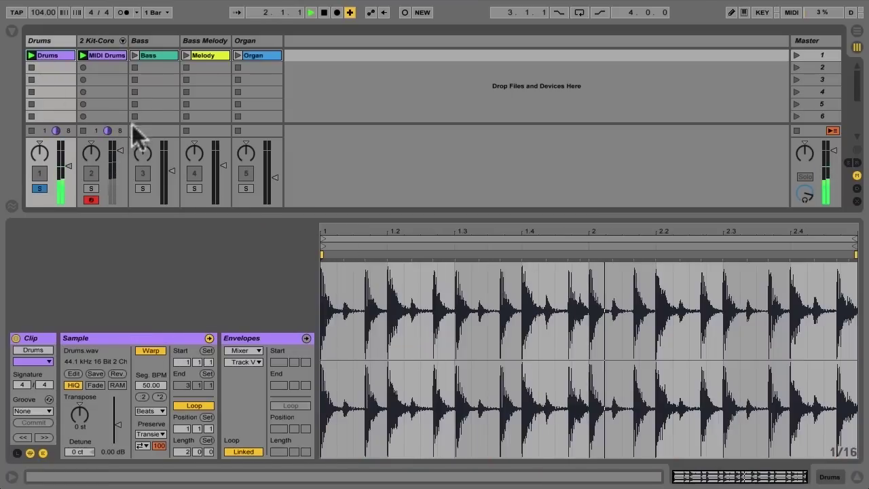
pyautogui.click(92, 188)
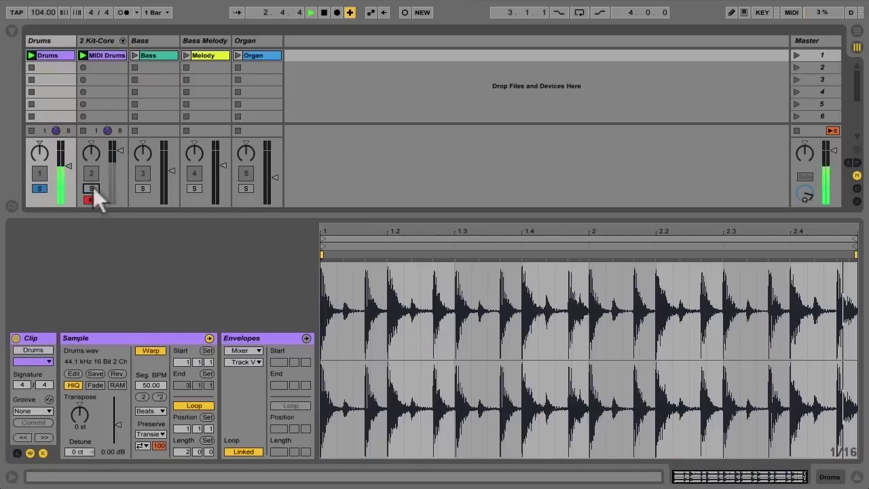
pyautogui.click(100, 53)
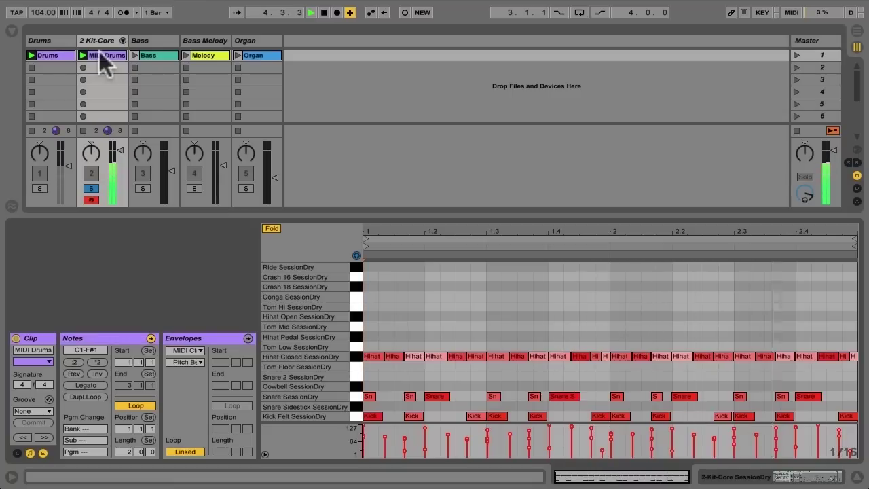
pyautogui.press('space')
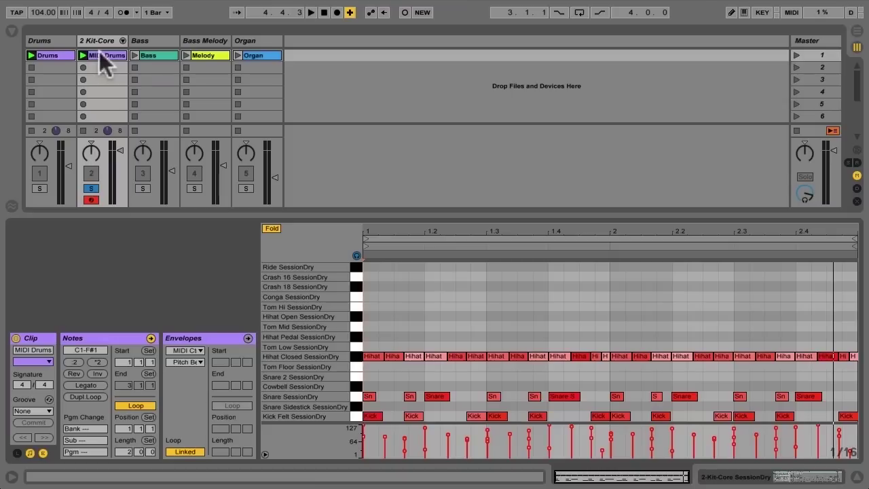
# Move the snare note from 1.1.3 to 1.3.3 and delete stray Sn notes at 1.3 and 1.4
pyautogui.moveTo(285, 383); pyautogui.dragTo(309, 407)
pyautogui.press('space')
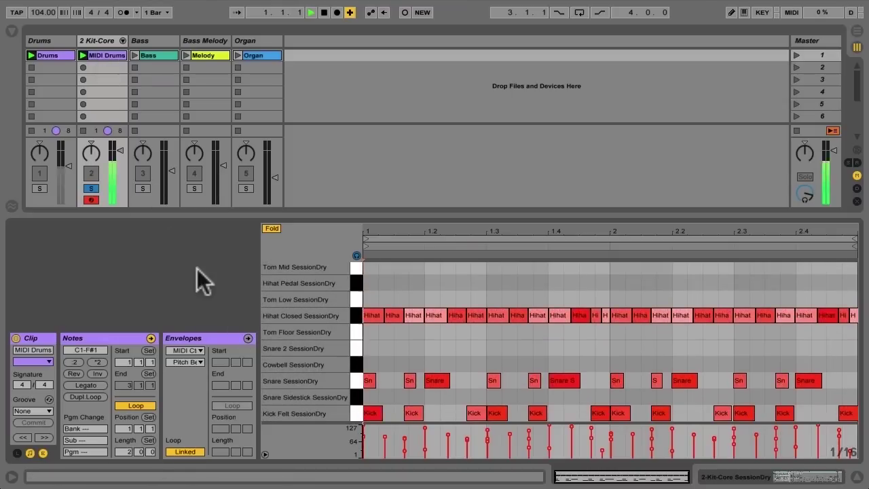
pyautogui.press('space')
pyautogui.click(409, 380)
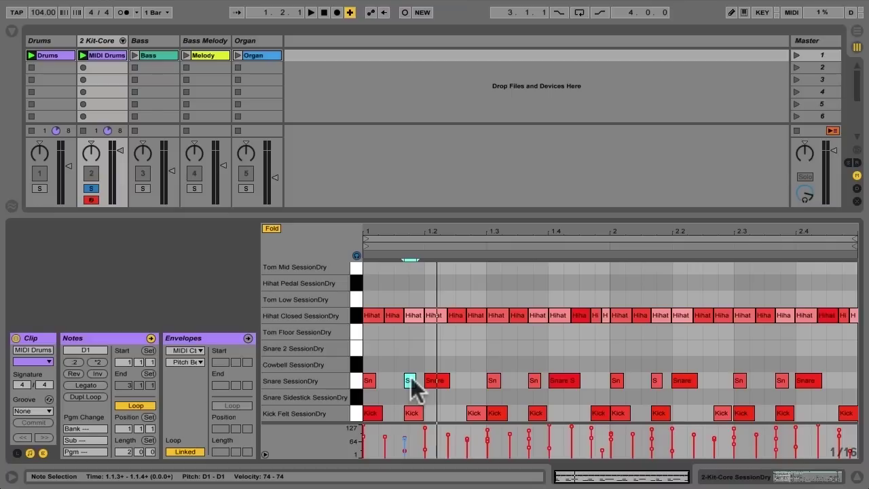
pyautogui.moveTo(411, 377); pyautogui.dragTo(534, 384)
pyautogui.press('space')
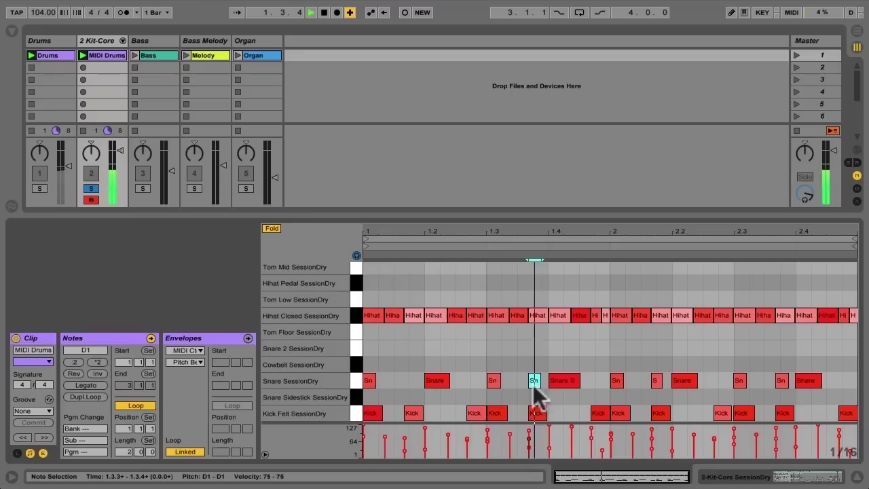
pyautogui.keyDown('shift'); pyautogui.click(493, 381); pyautogui.keyUp('shift')
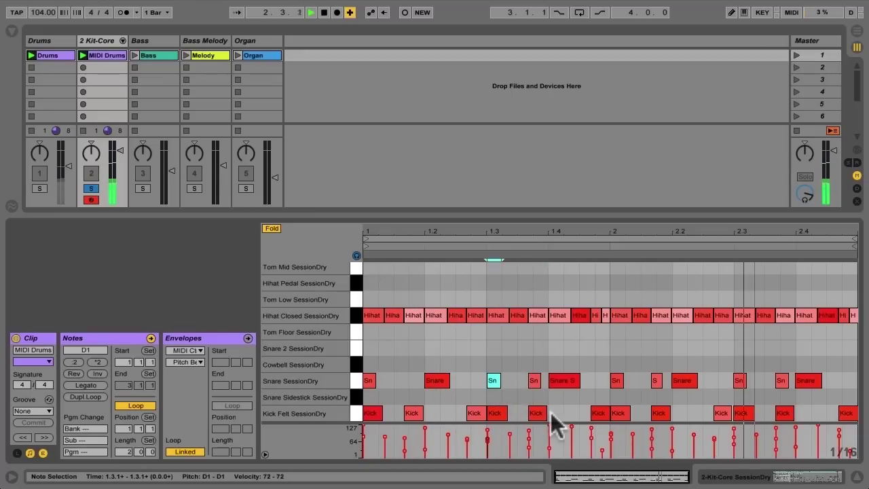
pyautogui.press('Delete')
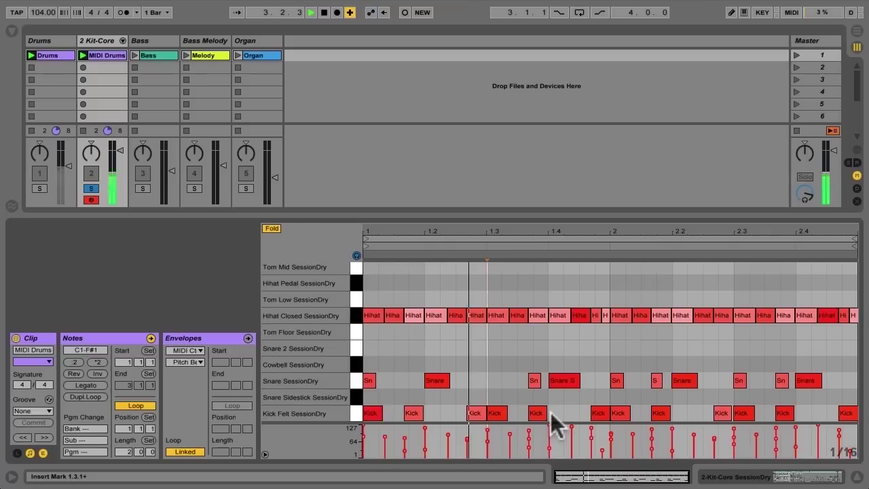
pyautogui.click(535, 380)
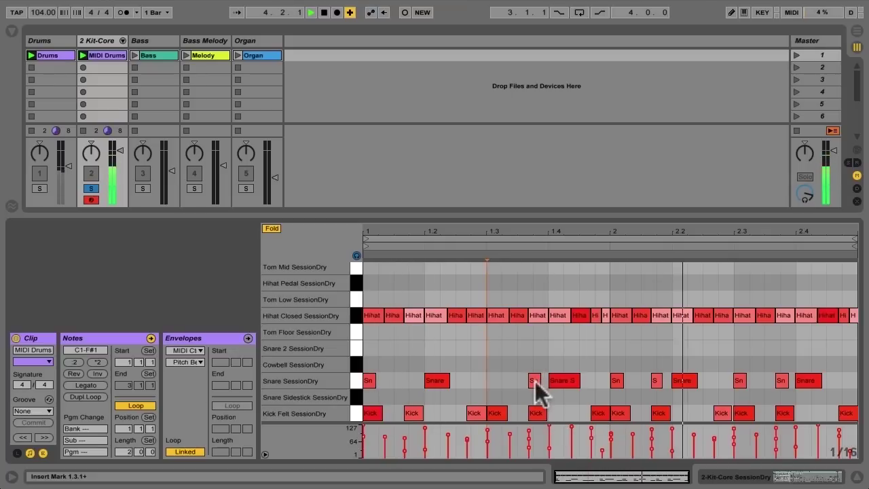
pyautogui.click(535, 380)
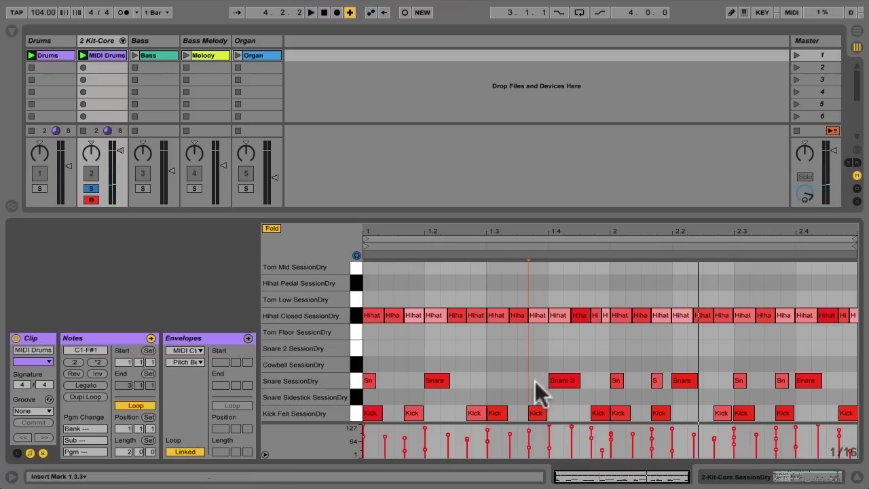
# Compare against the soloed original Drums clip, keeping the MIDI Drums notes displayed
pyautogui.click(31, 56)
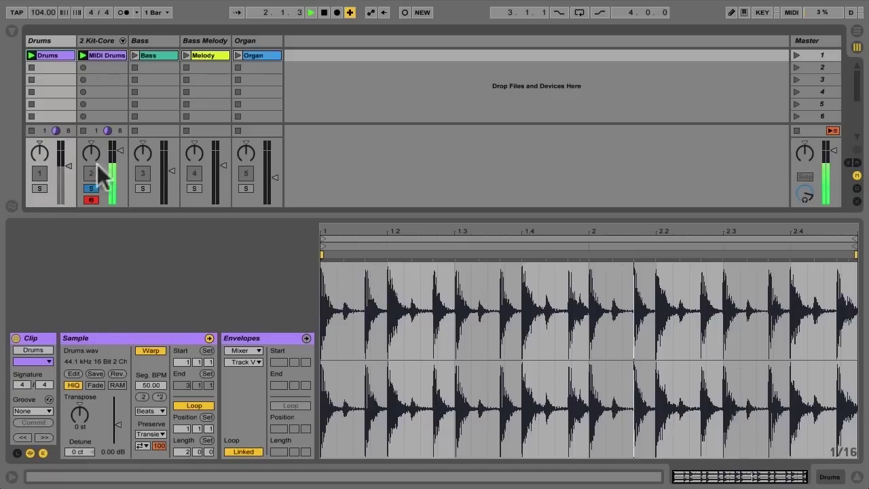
pyautogui.click(38, 189)
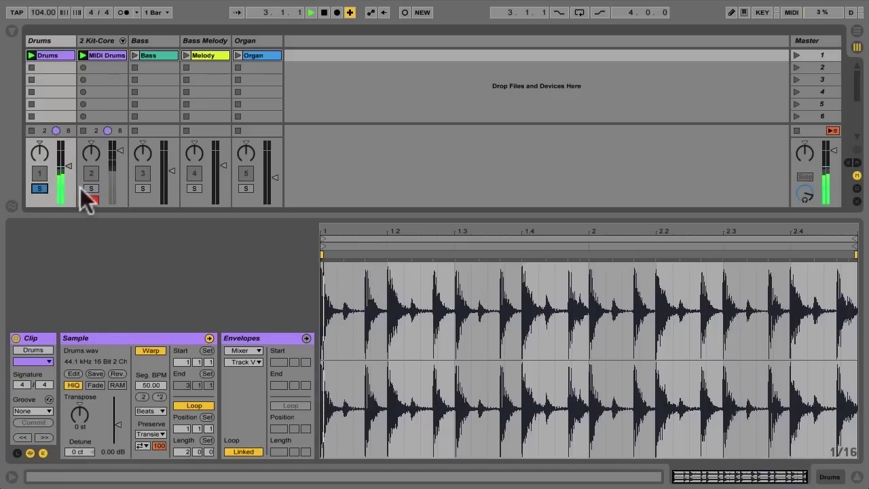
pyautogui.click(100, 54)
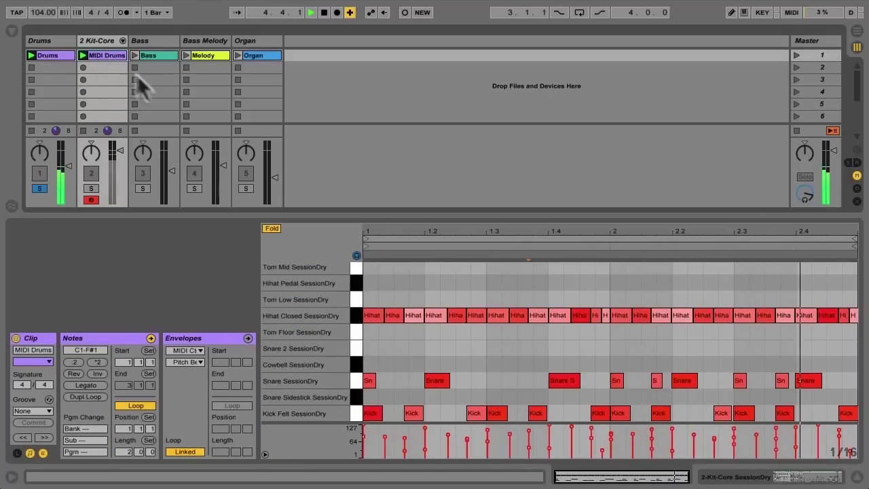
pyautogui.press('space')
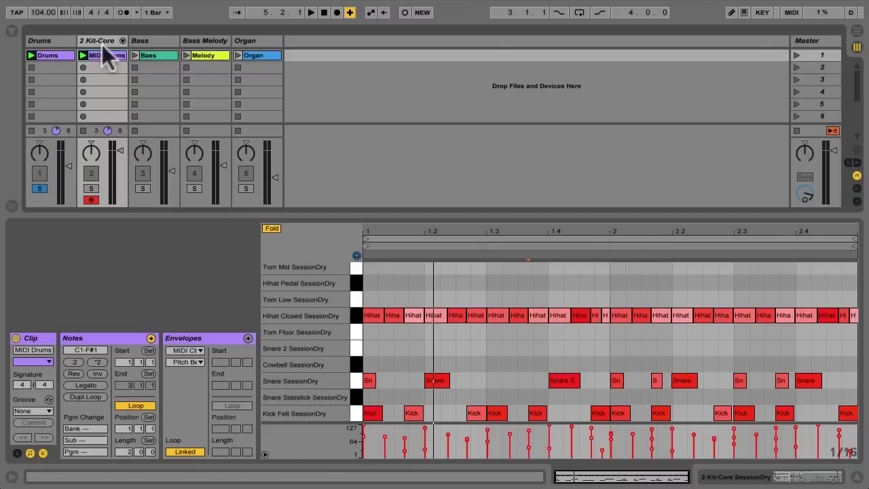
pyautogui.press('space')
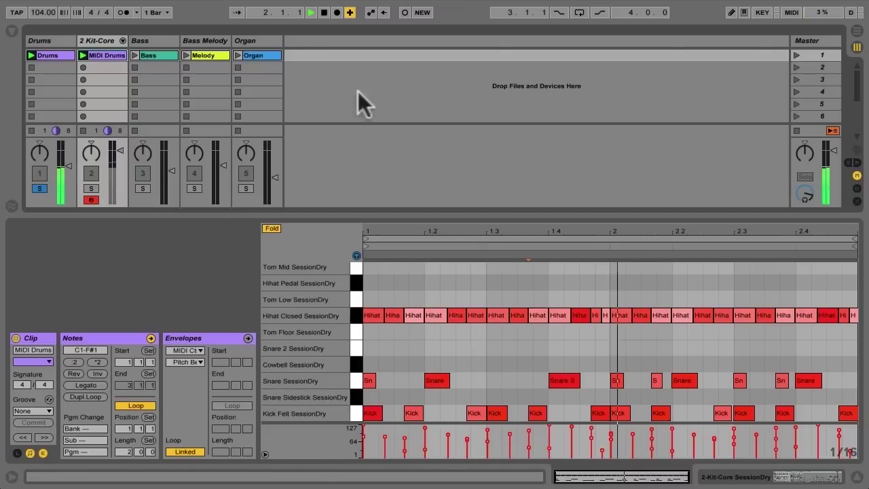
# Delete stray Sn notes at beats 2, 2.1.3, 2.3, 2.3.4 and 1, then replay the MIDI drums
pyautogui.click(617, 380)
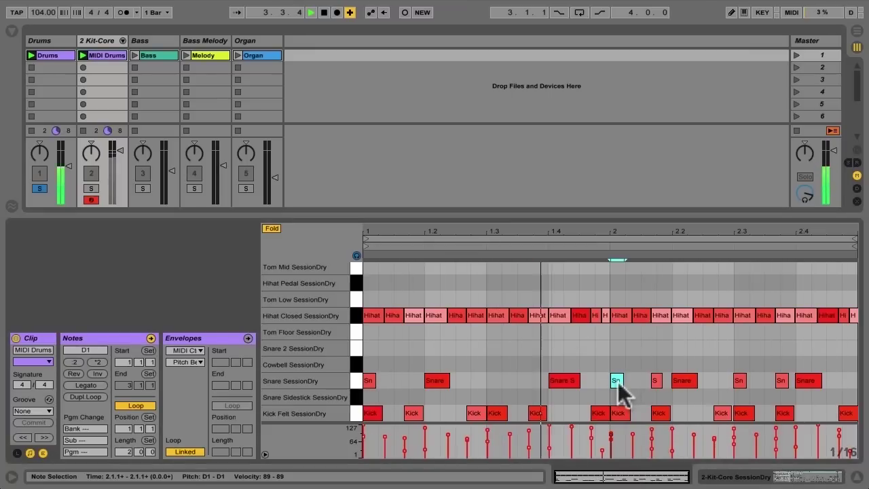
pyautogui.press('Delete')
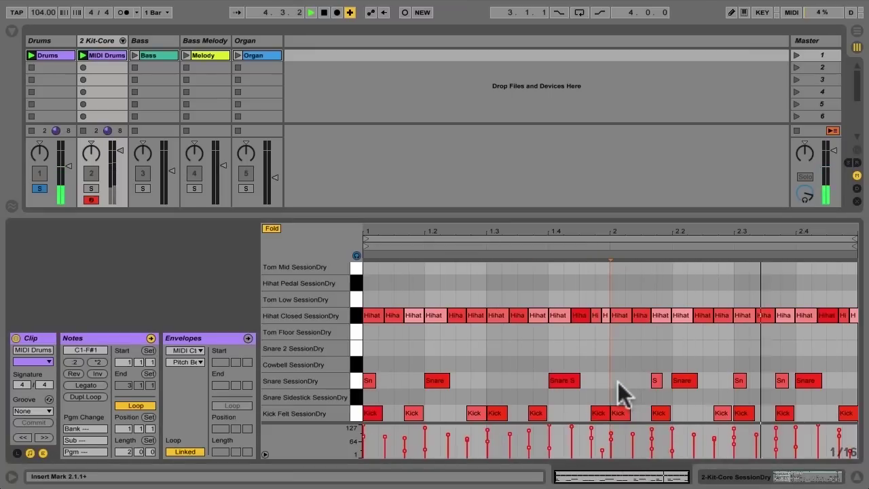
pyautogui.doubleClick(657, 380)
pyautogui.doubleClick(741, 380)
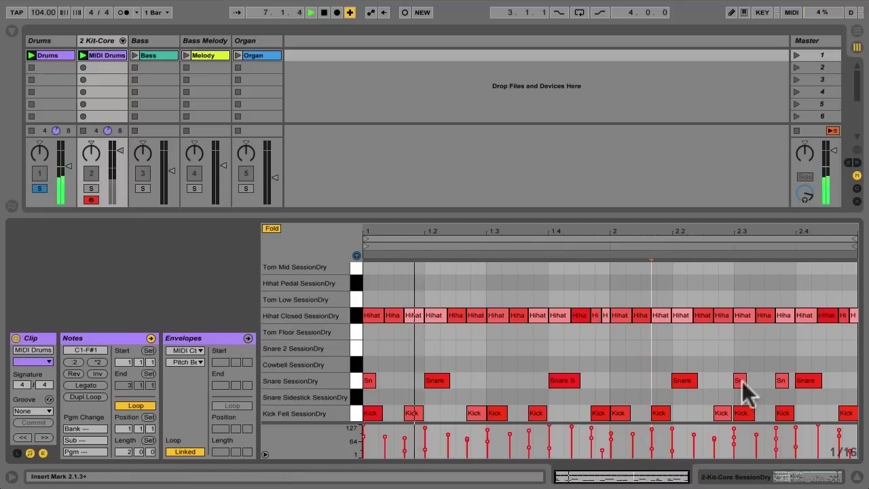
pyautogui.doubleClick(780, 381)
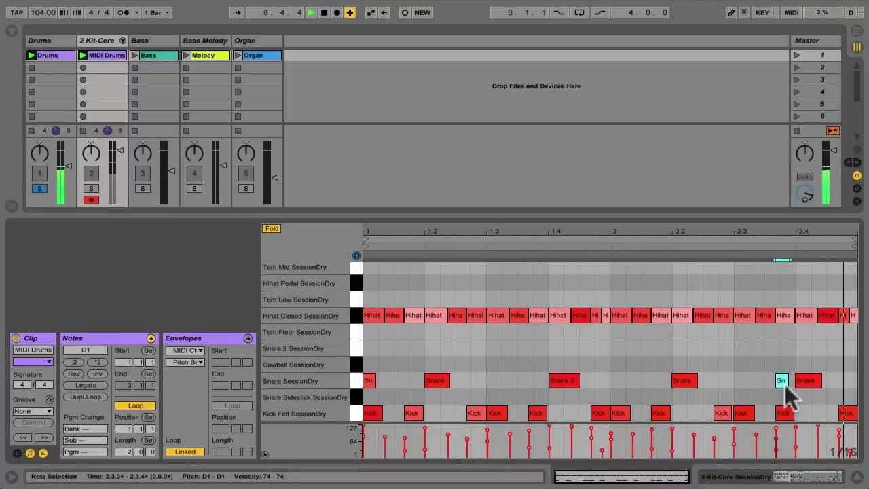
pyautogui.click(370, 382)
pyautogui.press('Delete')
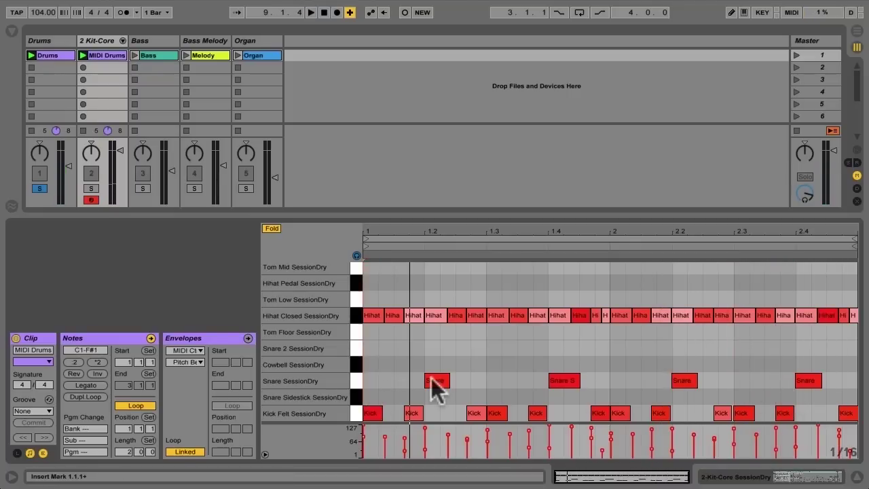
pyautogui.click(91, 188)
pyautogui.press('space')
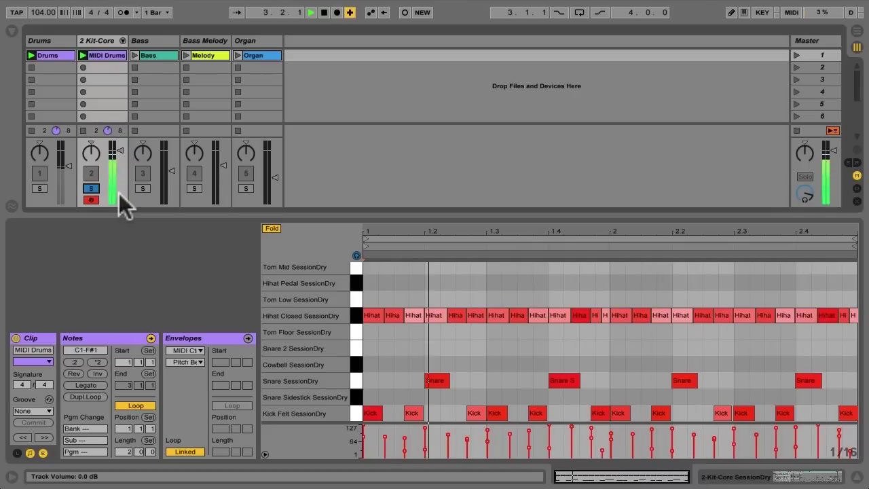
pyautogui.press('space')
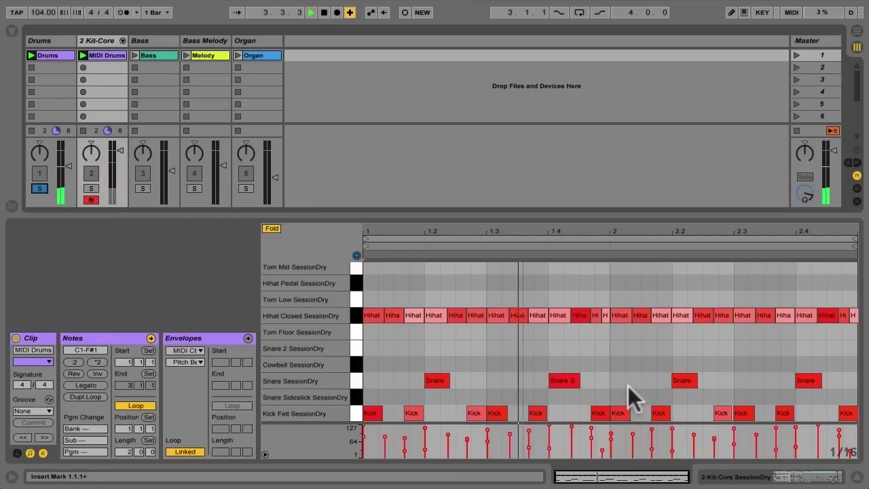
# Move the stray hi-hat notes near 1.4.3 and 2.4.4 down onto the Snare row
pyautogui.click(594, 316)
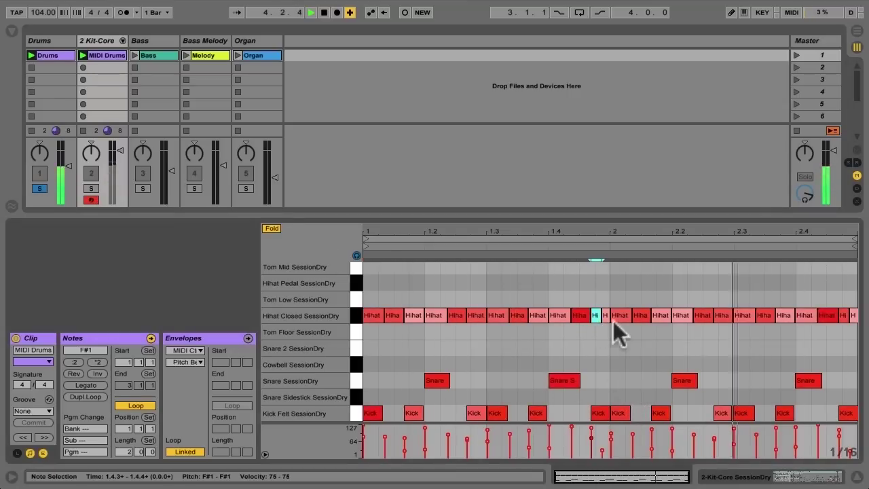
pyautogui.keyDown('shift'); pyautogui.click(843, 316); pyautogui.keyUp('shift')
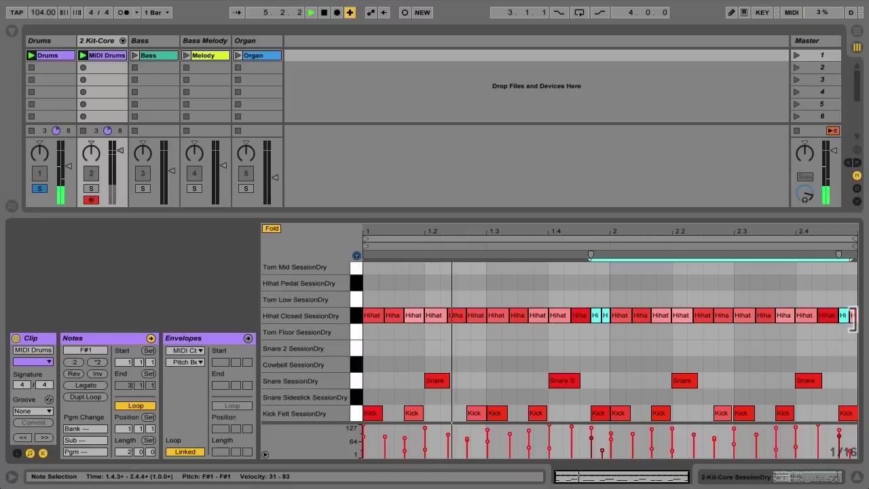
pyautogui.keyDown('shift'); pyautogui.click(852, 316); pyautogui.keyUp('shift')
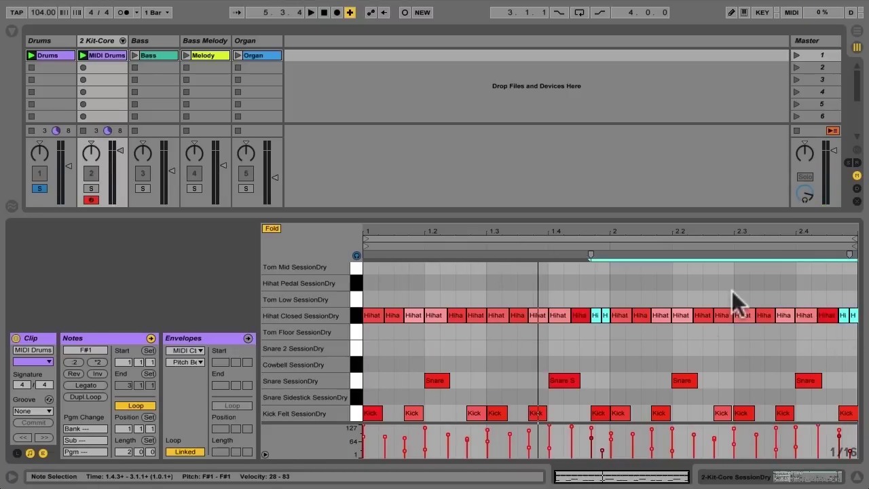
pyautogui.press('Down')
pyautogui.press('Down')
pyautogui.press('Down')
pyautogui.press('Down')
pyautogui.press('space')
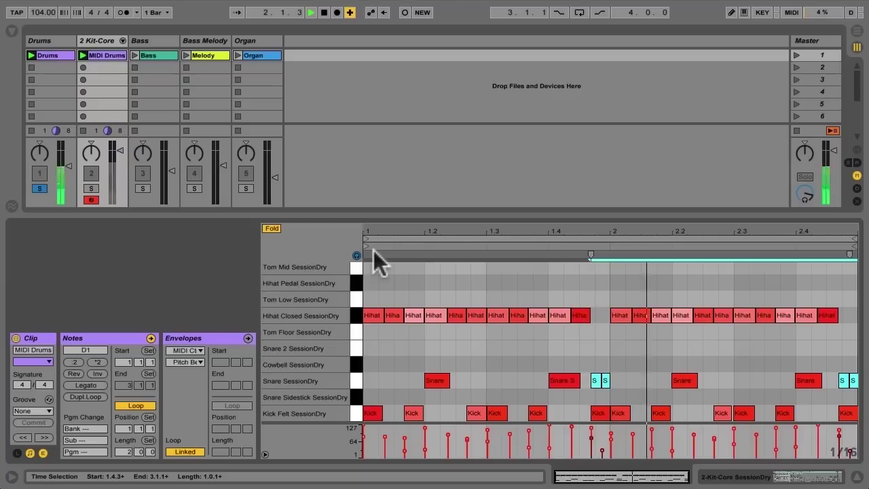
pyautogui.click(92, 188)
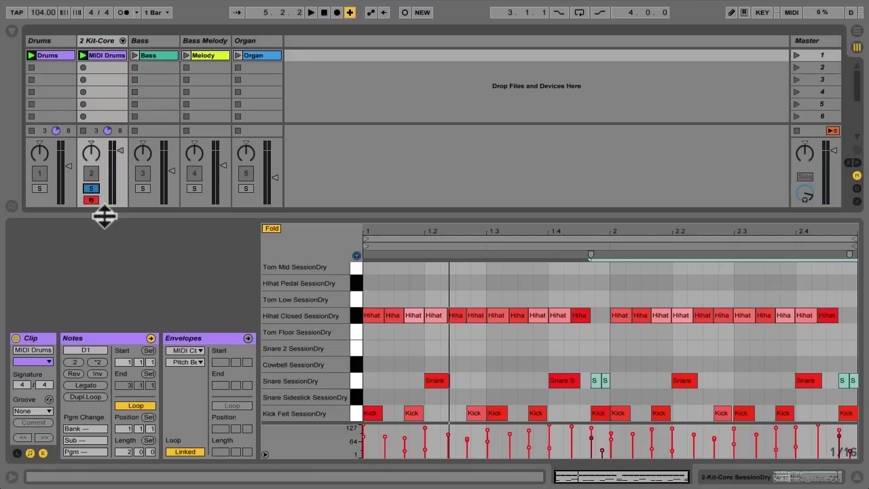
pyautogui.click(532, 275)
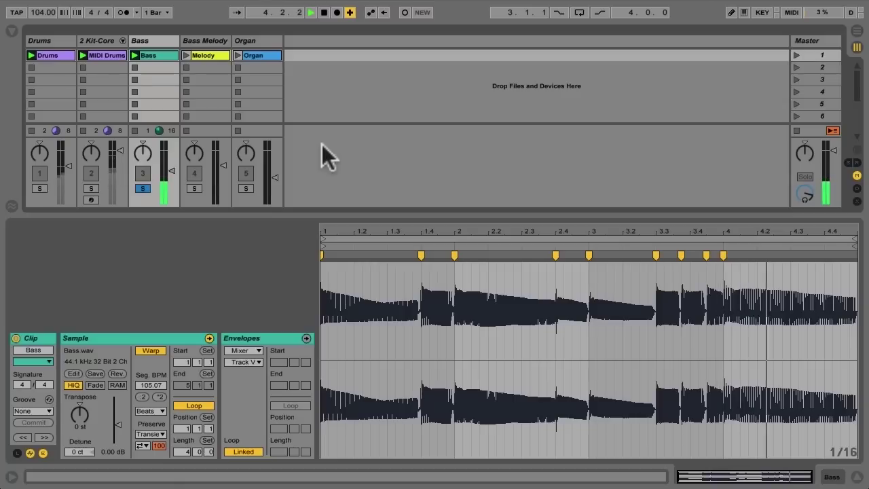
# Stop playback and convert the Bass clip's melody into a new '4 Stew It Lead' MIDI track
pyautogui.press('space')
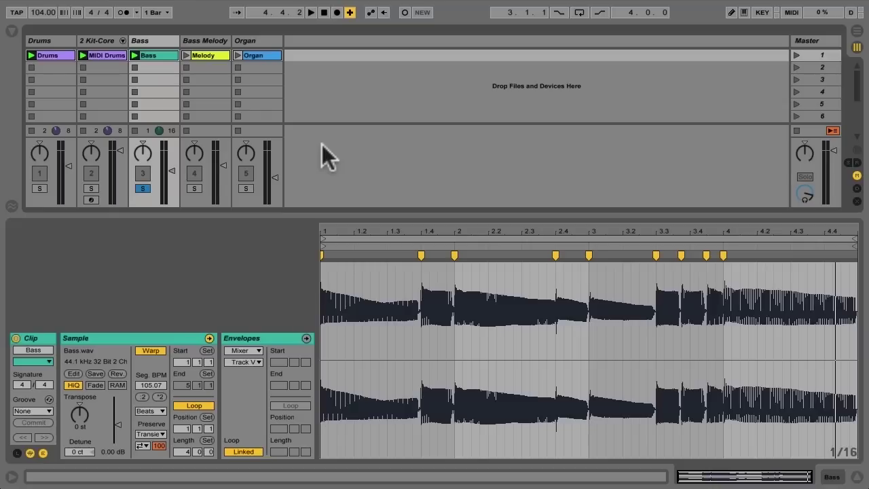
pyautogui.rightClick(164, 58)
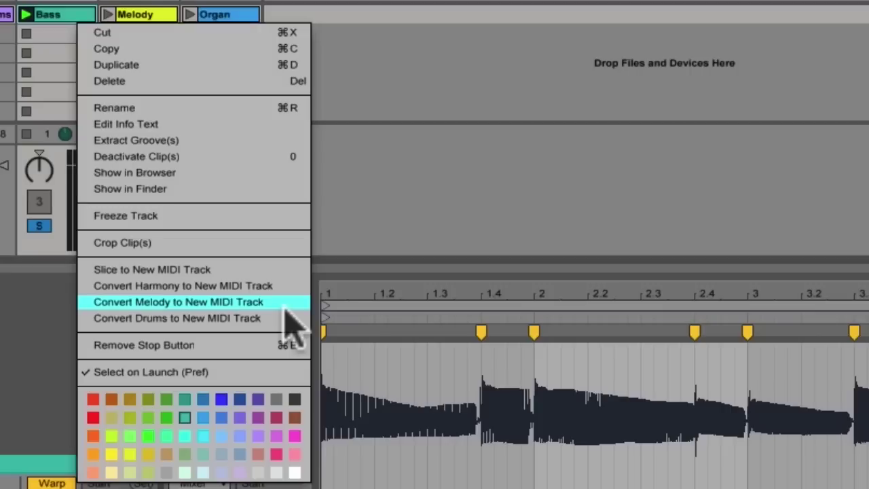
pyautogui.click(277, 306)
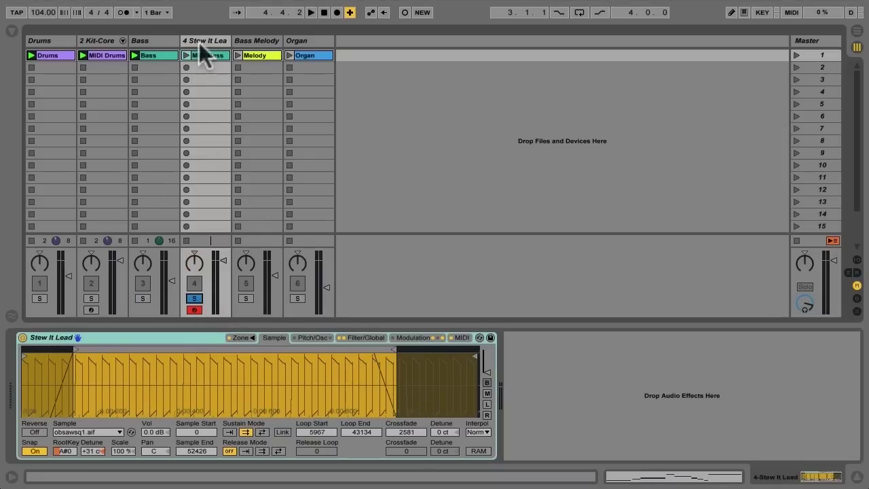
# Play the new MIDI Bass clip alongside the soloed original Bass, then stop
pyautogui.click(187, 55)
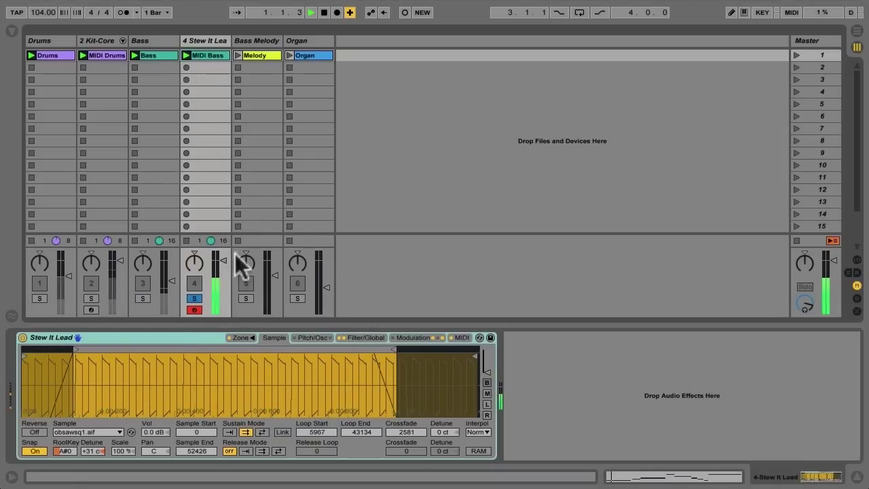
pyautogui.click(156, 54)
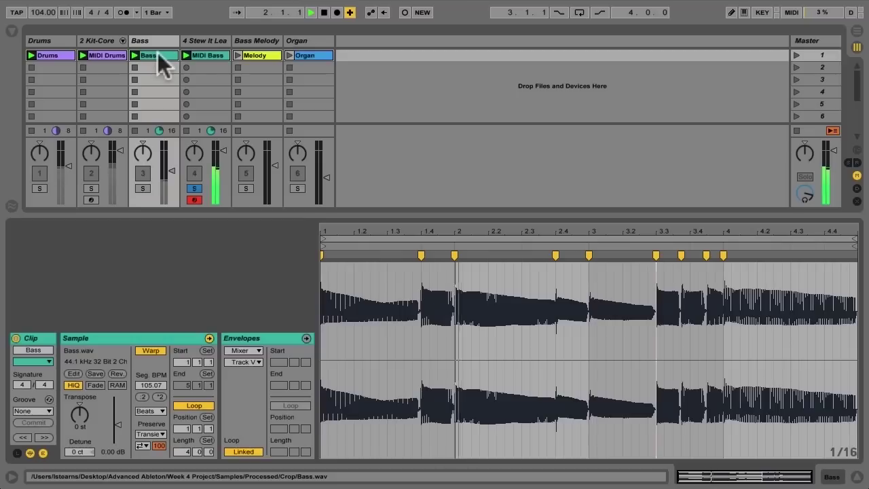
pyautogui.click(143, 188)
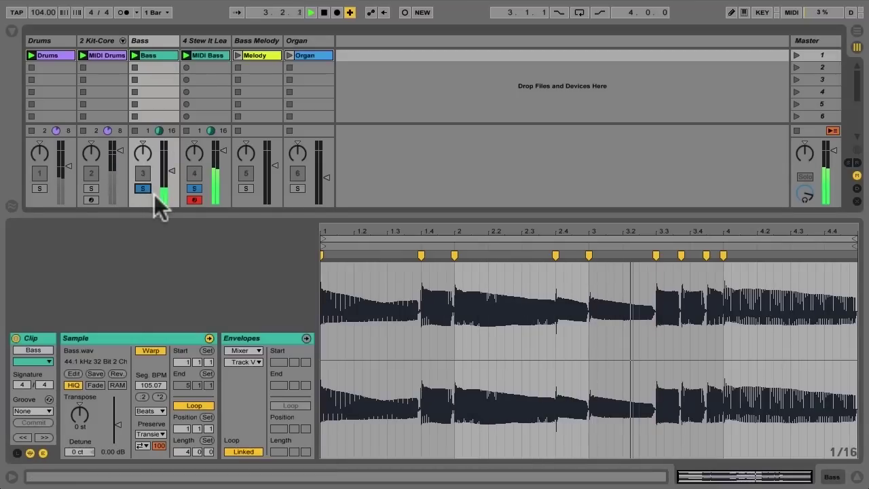
pyautogui.click(155, 50)
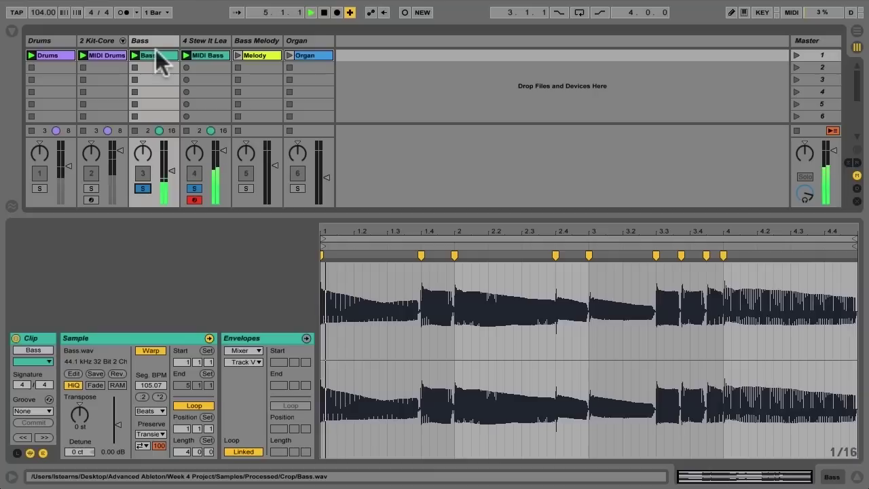
pyautogui.press('space')
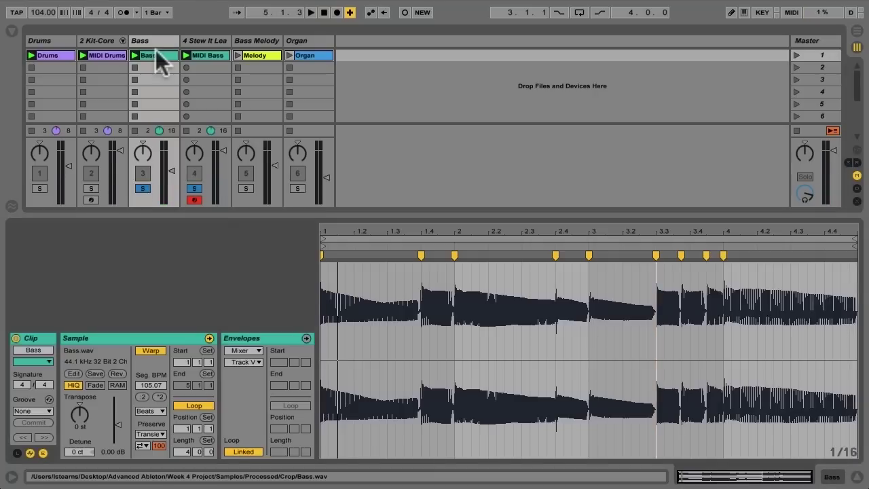
# Replay the original Bass soloed, then solo the MIDI Bass track and view its notes
pyautogui.click(194, 190)
pyautogui.click(142, 188)
pyautogui.press('space')
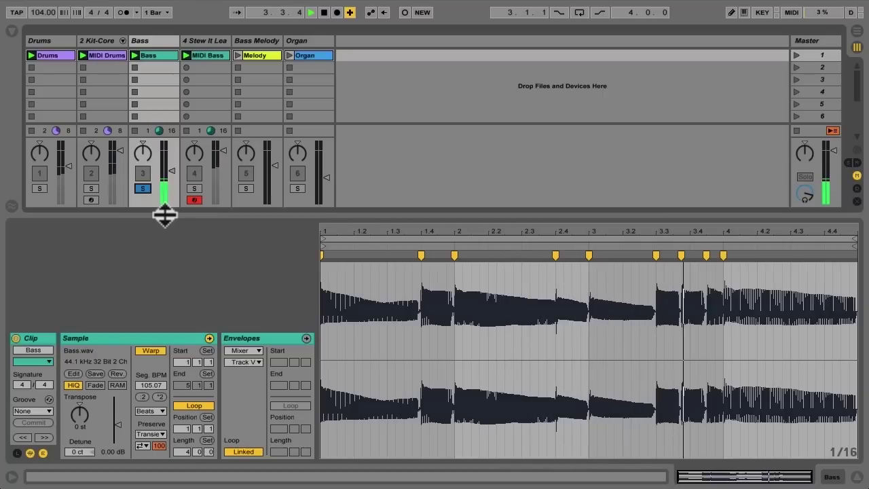
pyautogui.click(194, 189)
pyautogui.click(187, 55)
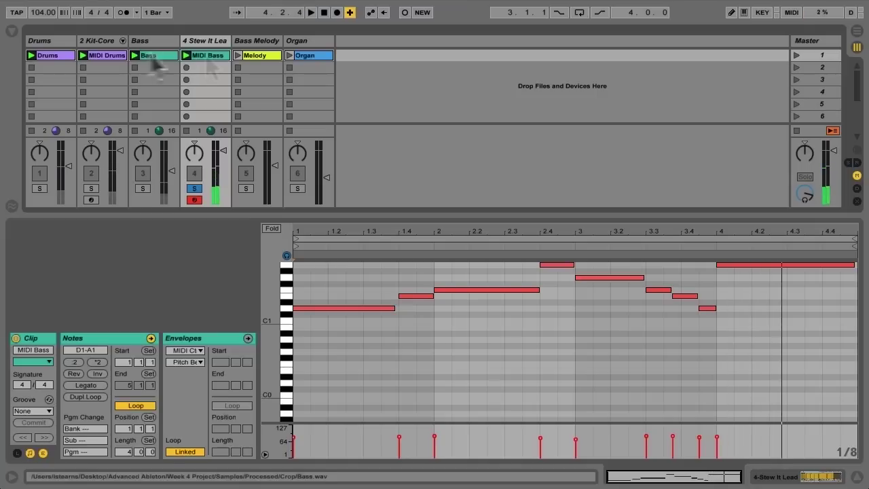
# Stop playback and drop the long A1 note in bar 4 an octave to A0
pyautogui.press('space')
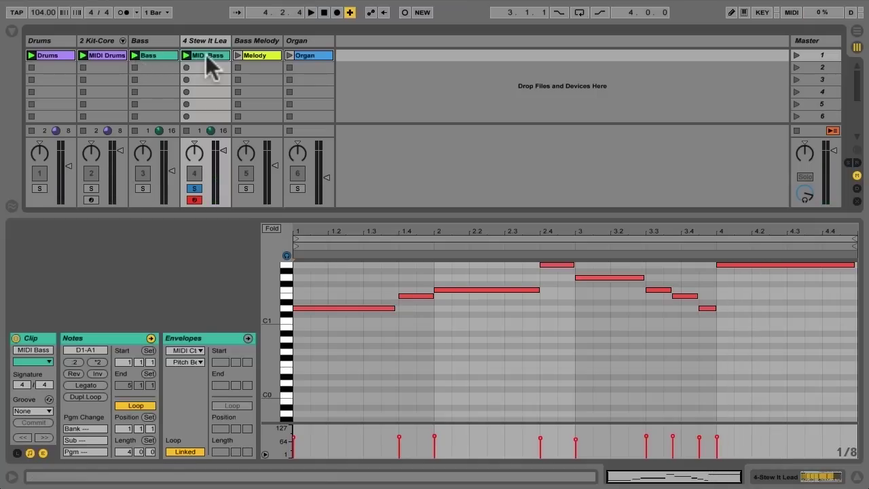
pyautogui.click(765, 263)
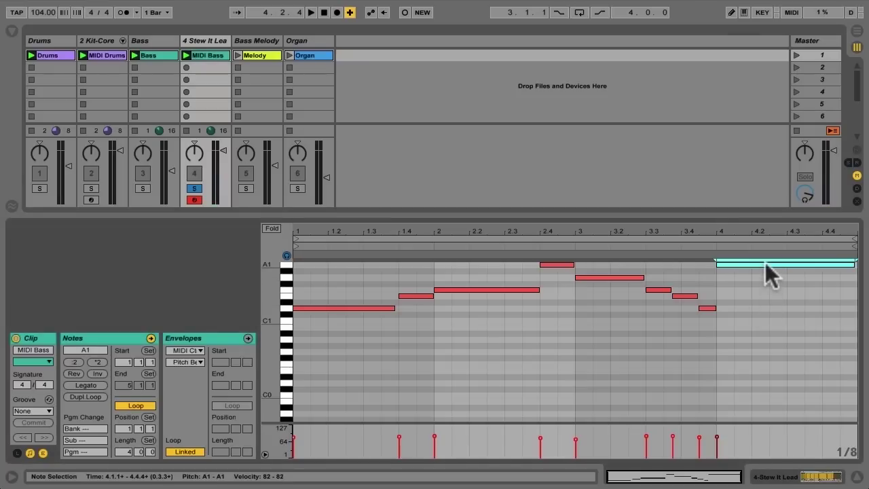
pyautogui.hotkey('shift', 'Down')
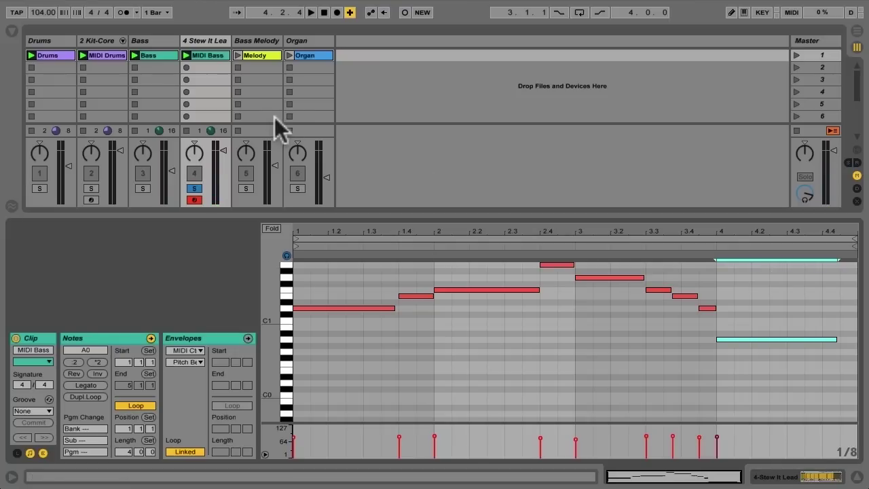
# Compare against the soloed original Bass, lower the MIDI Bass volume, and extend the A0 note to the clip end
pyautogui.click(143, 188)
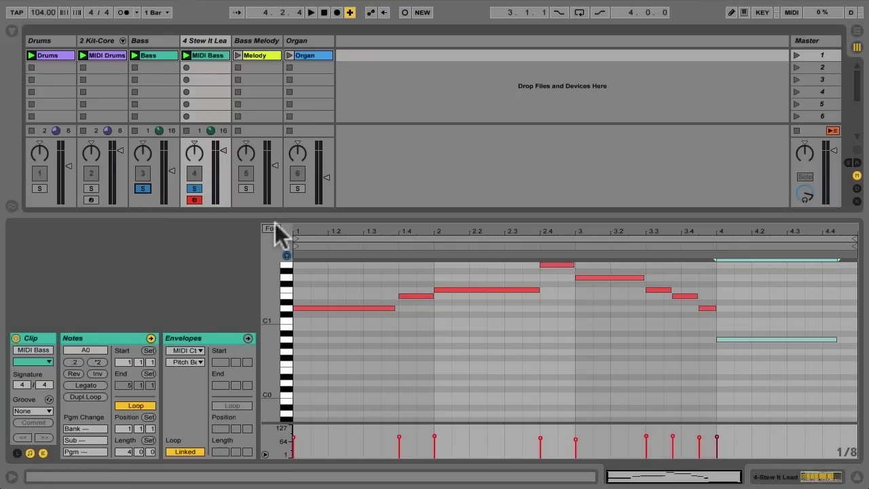
pyautogui.press('space')
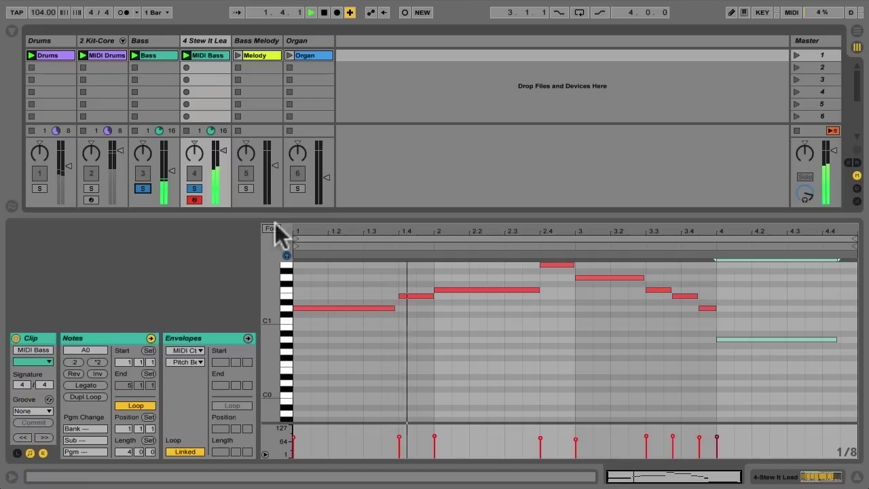
pyautogui.moveTo(223, 150); pyautogui.dragTo(223, 154)
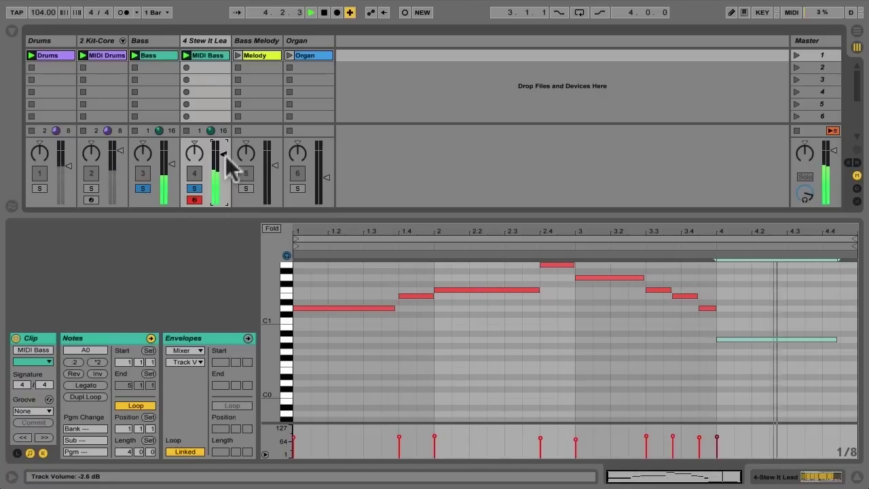
pyautogui.moveTo(224, 155); pyautogui.dragTo(224, 160)
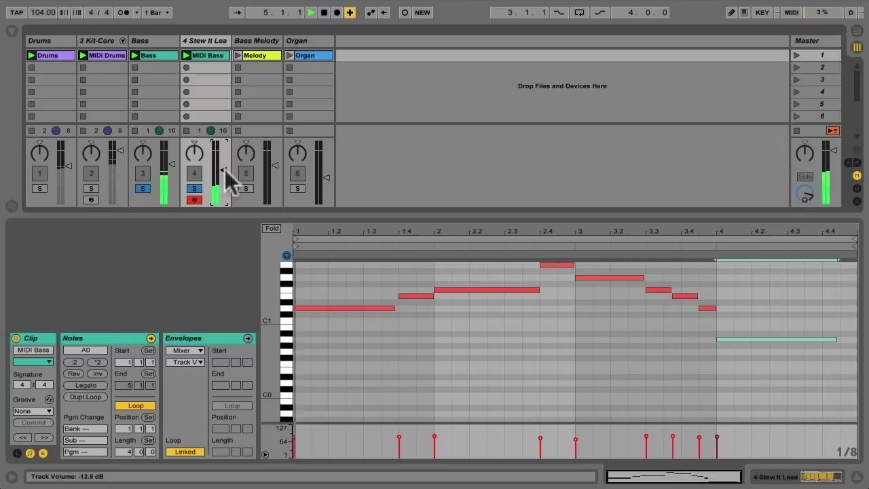
pyautogui.moveTo(838, 340); pyautogui.dragTo(854, 339)
pyautogui.click(534, 350)
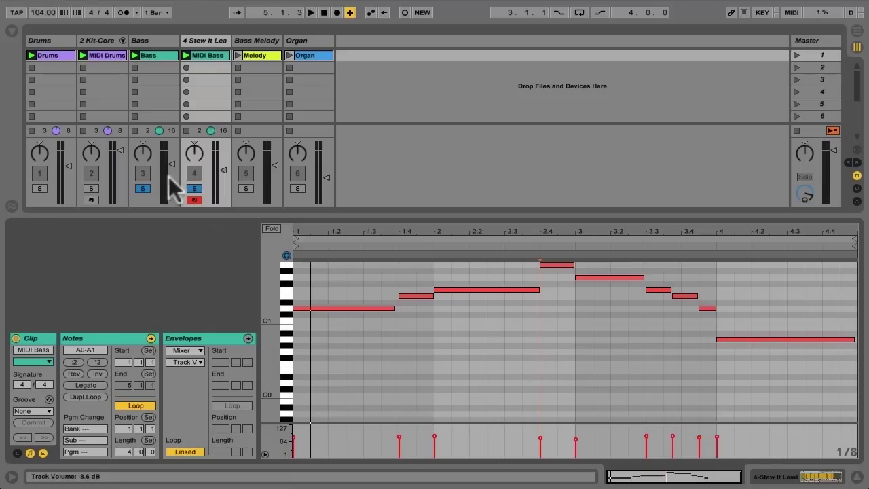
# Solo Bass Melody, disarm the MIDI Bass track, and audition the Melody audio clip
pyautogui.click(246, 189)
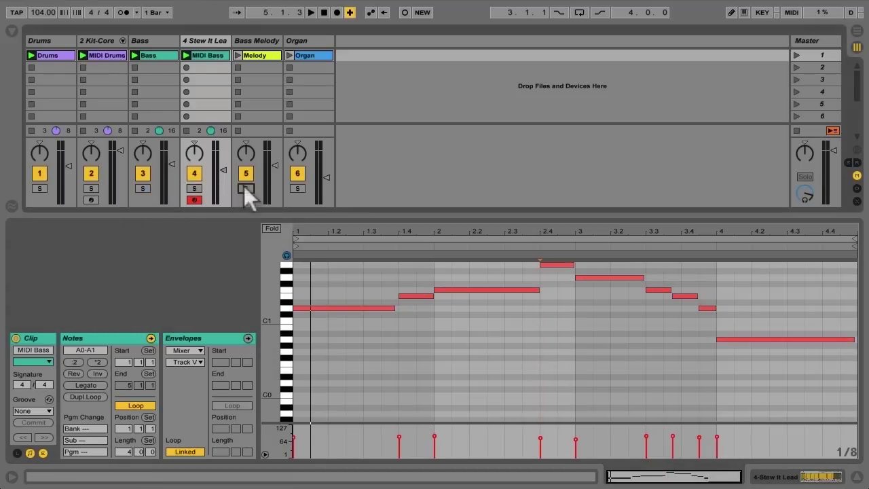
pyautogui.click(194, 199)
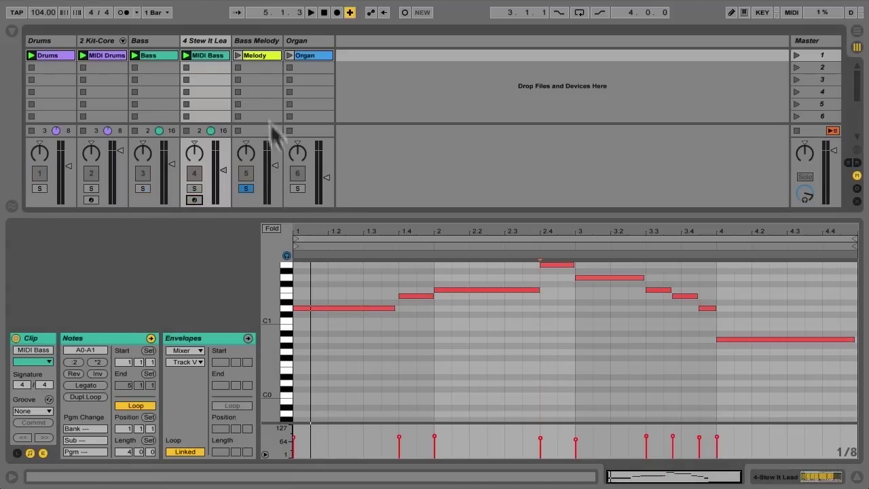
pyautogui.click(239, 55)
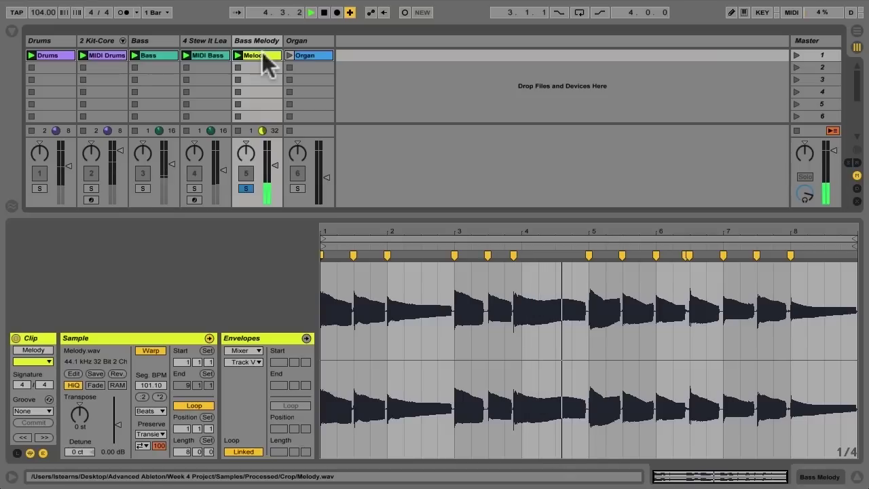
pyautogui.press('space')
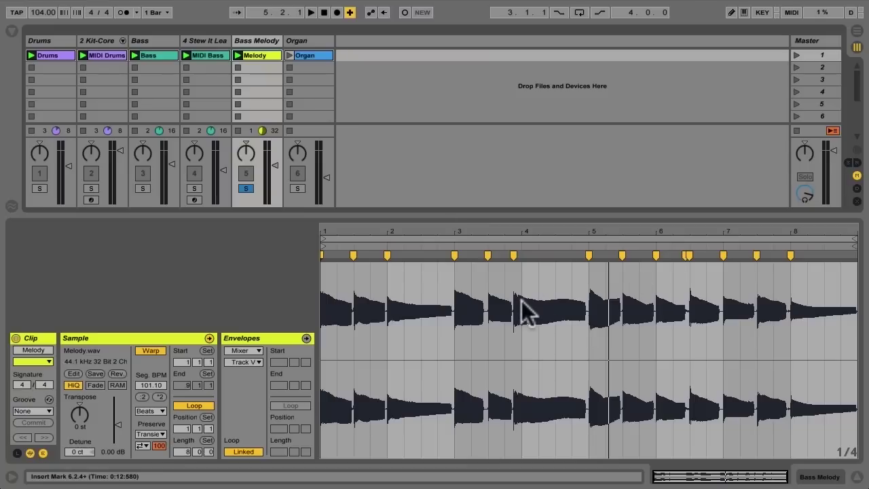
# Apply Convert Melody to New MIDI Track to the Melody clip, creating the '6 Stew It Lead' track
pyautogui.rightClick(258, 55)
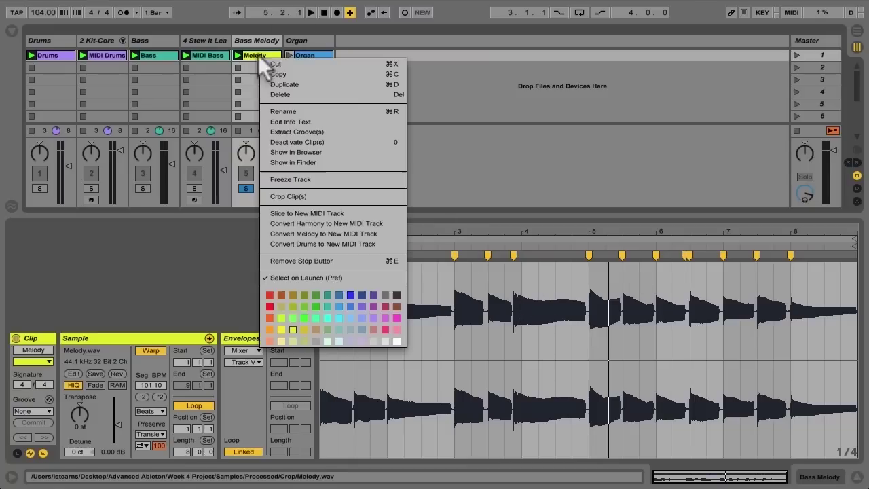
pyautogui.click(346, 232)
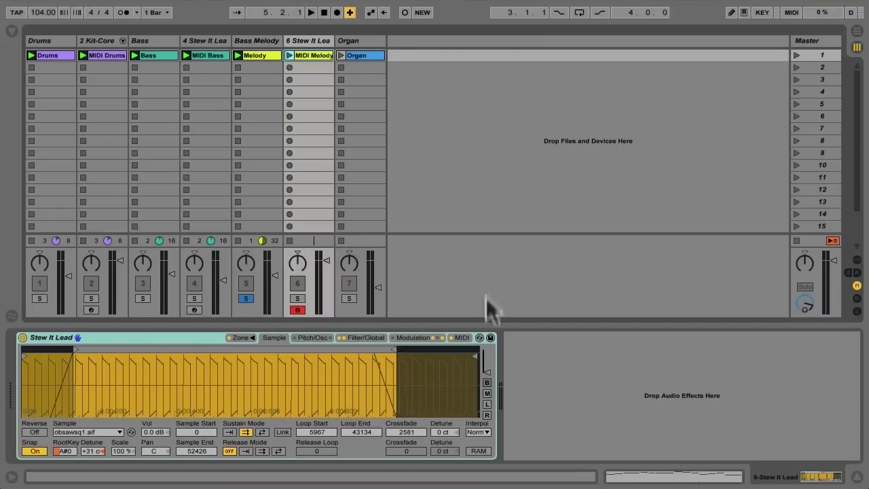
# Replace the Stew It Lead instrument with the Guitar Open preset from Guitar & Plucked
pyautogui.click(480, 338)
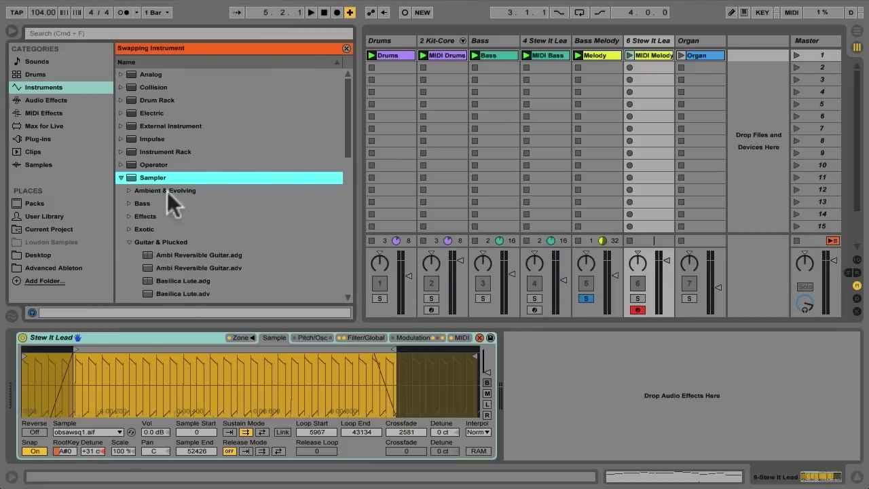
pyautogui.scroll(-3, 186, 208)
pyautogui.click(179, 177)
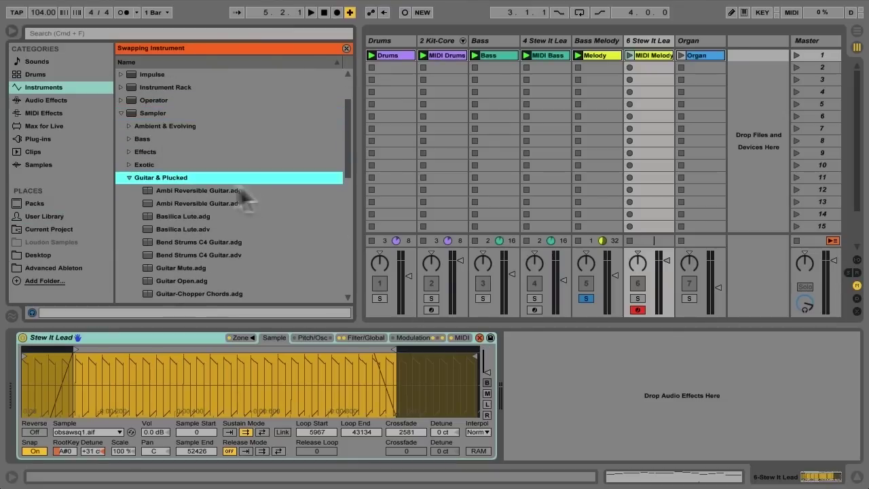
pyautogui.scroll(-3, 239, 190)
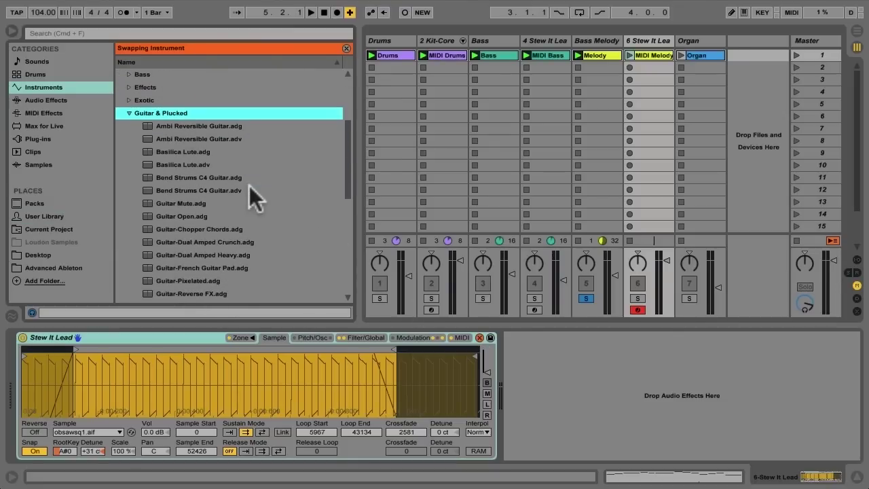
pyautogui.click(197, 217)
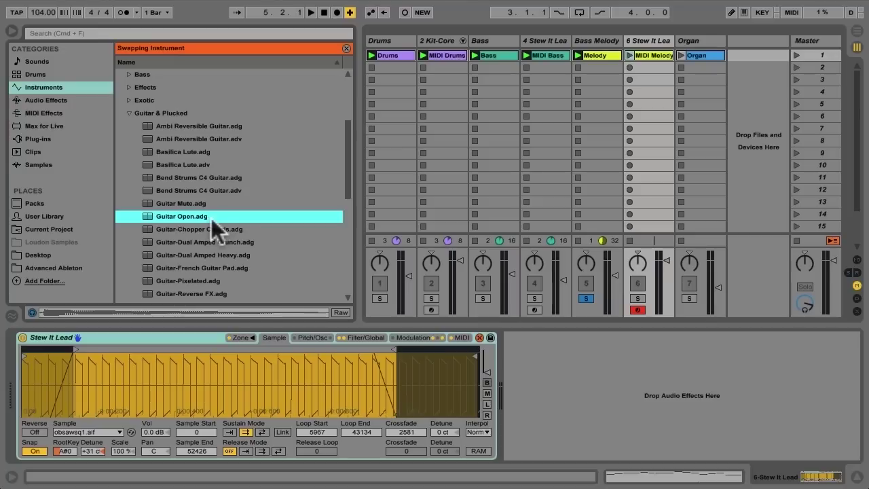
pyautogui.moveTo(202, 219); pyautogui.dragTo(113, 347)
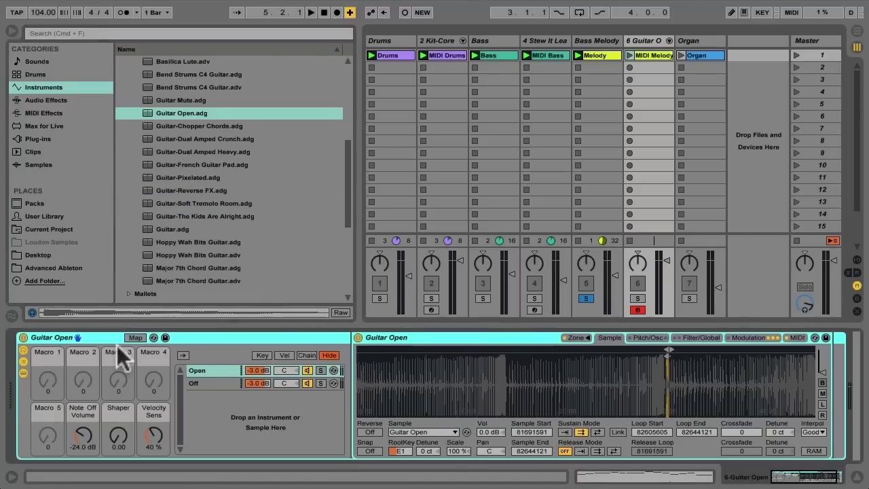
# Solo the guitar melody track, launch the MIDI Melody clip, and hide the browser
pyautogui.click(638, 299)
pyautogui.click(630, 55)
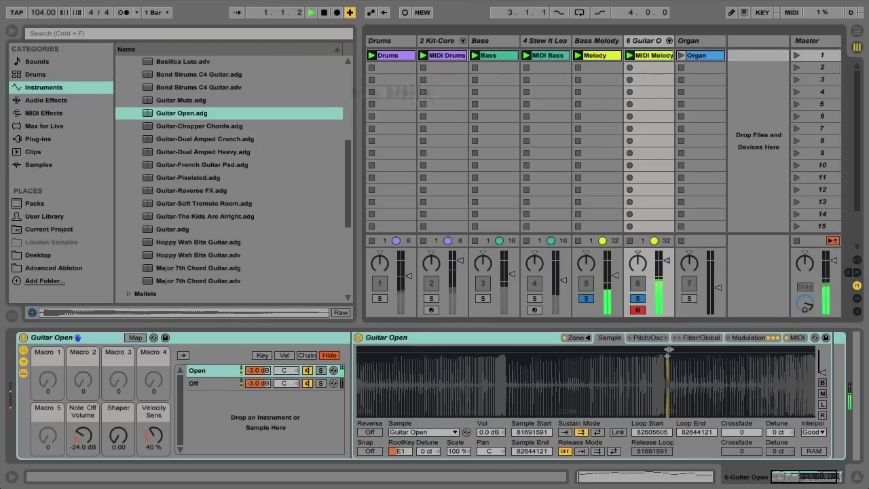
pyautogui.click(12, 31)
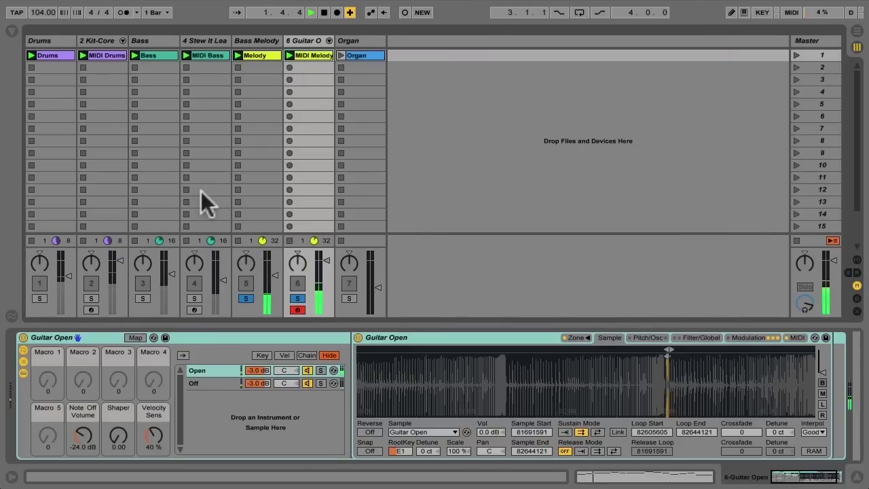
# Open the MIDI Melody clip in the piano roll and locate the stray low A#0 note near bar 6
pyautogui.doubleClick(313, 55)
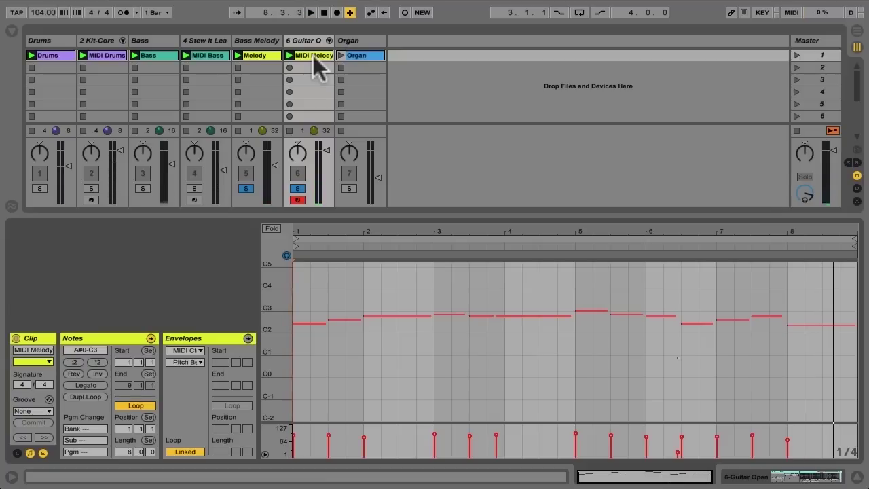
pyautogui.click(695, 349)
pyautogui.moveTo(695, 349); pyautogui.dragTo(658, 372)
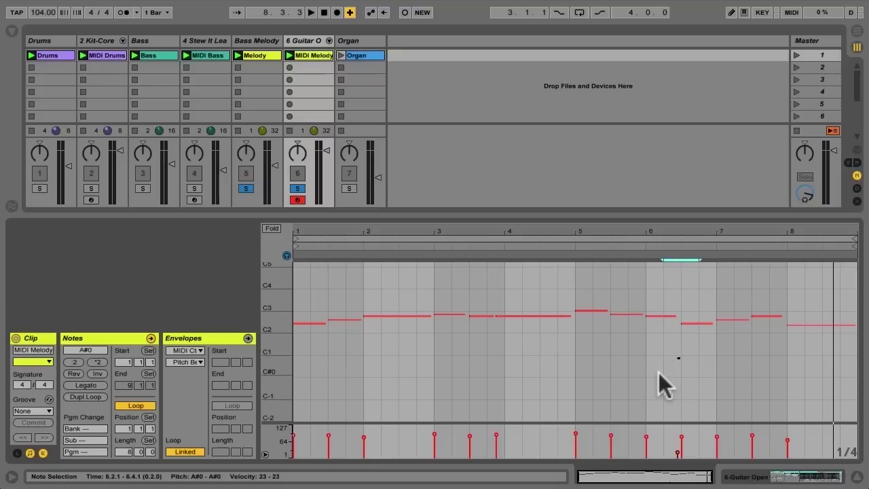
pyautogui.click(658, 372)
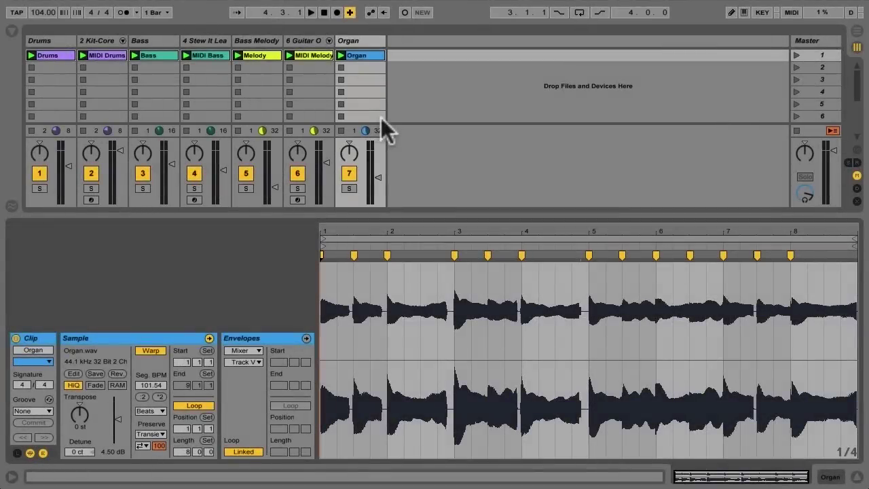
# Solo the Organ track, play its Organ audio clip, then stop playback
pyautogui.click(348, 188)
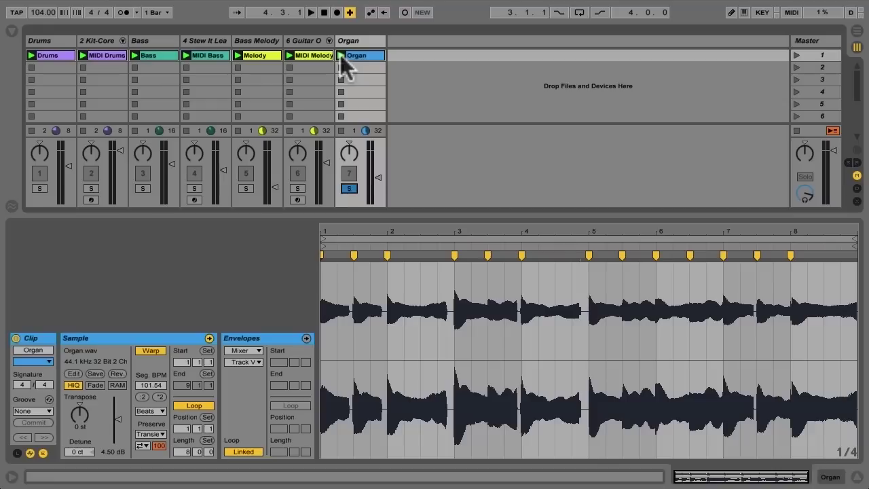
pyautogui.click(340, 54)
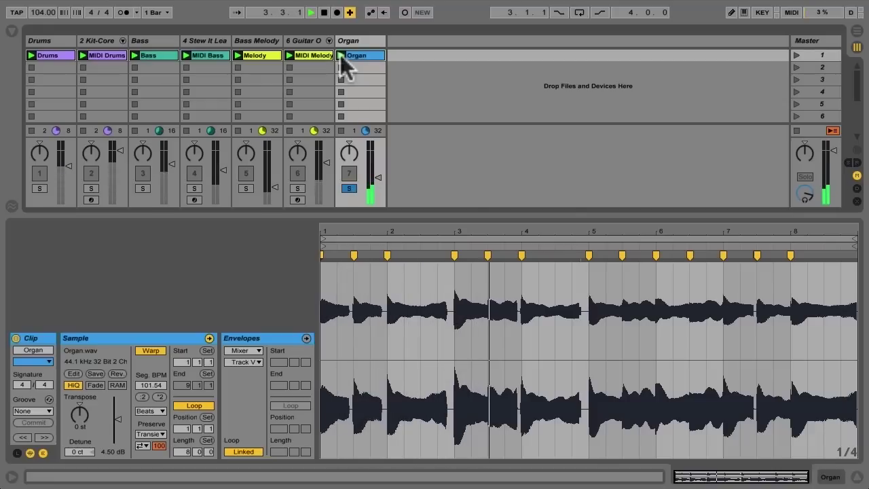
pyautogui.press('space')
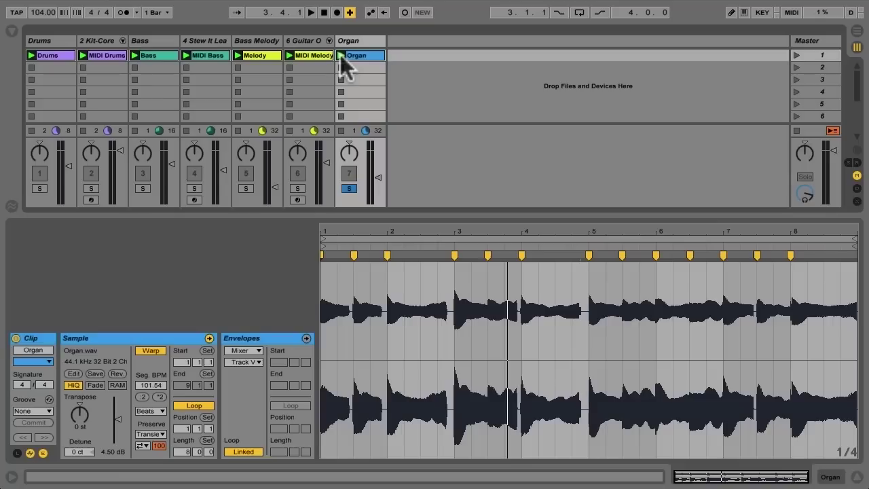
# Apply Convert Harmony to New MIDI Track to the Organ clip, creating the '8 FM(Tube-Chorus-Reverb)' track
pyautogui.rightClick(355, 56)
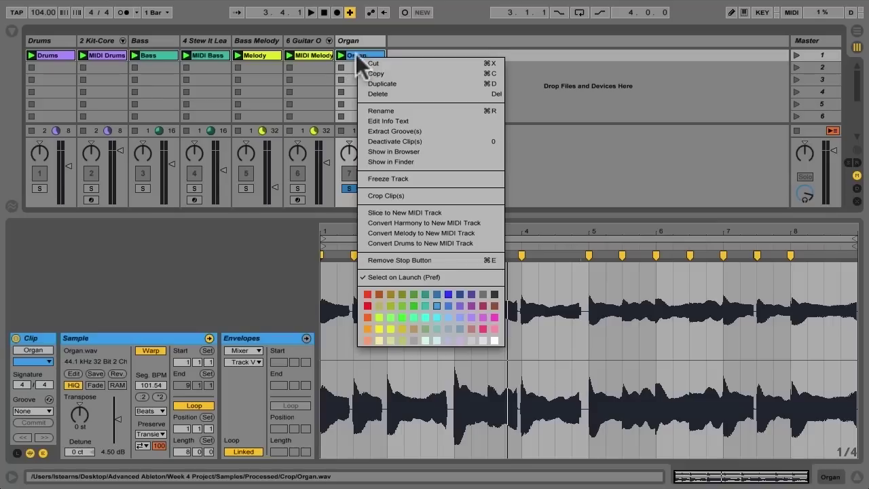
pyautogui.click(458, 223)
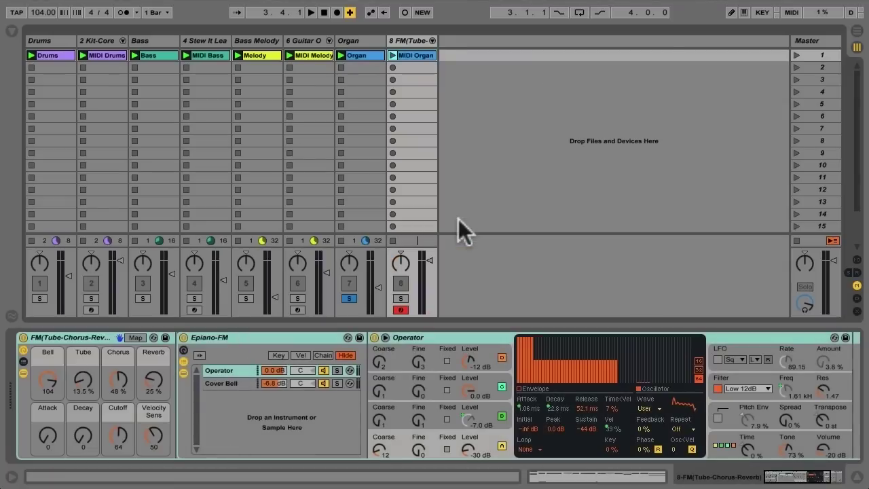
# Show the MIDI Organ clip's notes, solo track 8, and play the clip before stopping
pyautogui.click(416, 55)
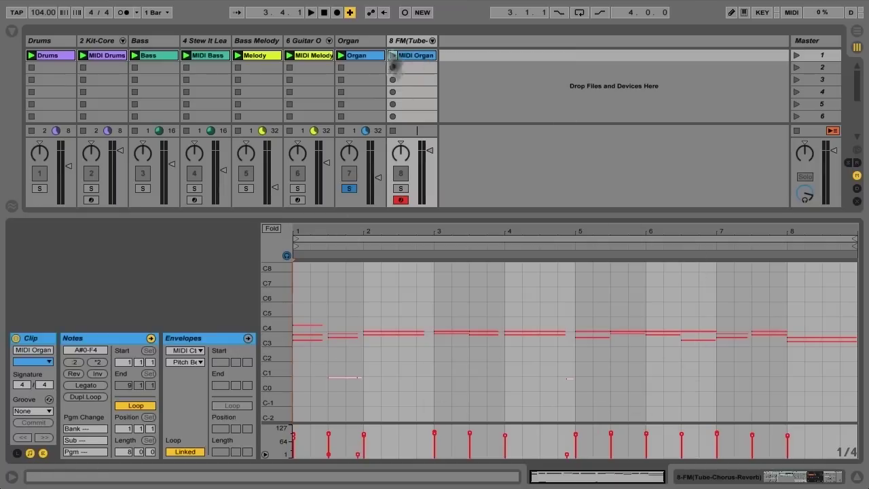
pyautogui.click(402, 188)
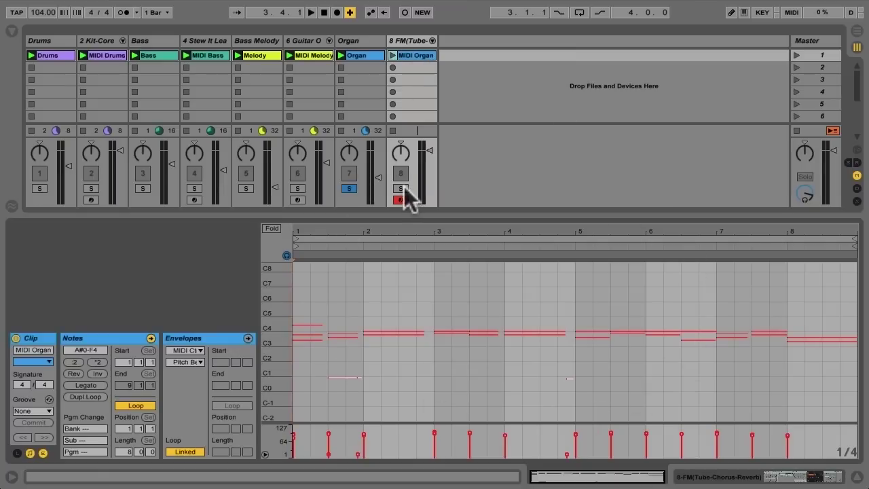
pyautogui.click(393, 55)
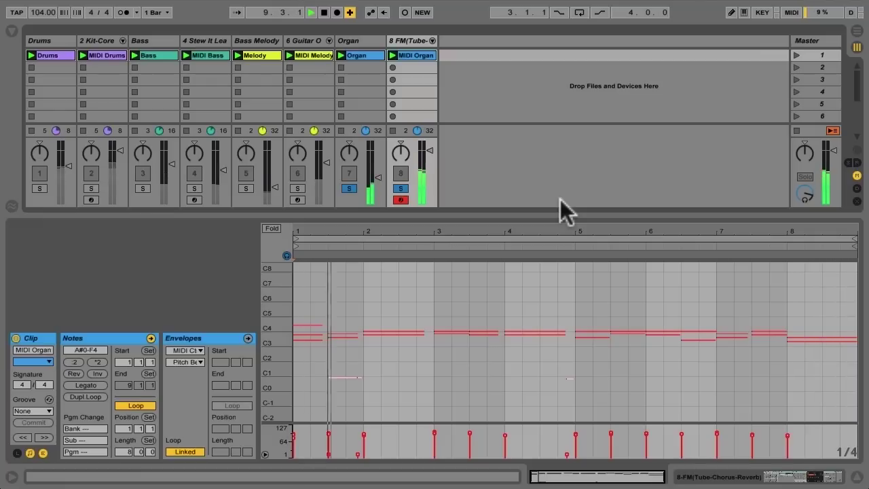
pyautogui.press('space')
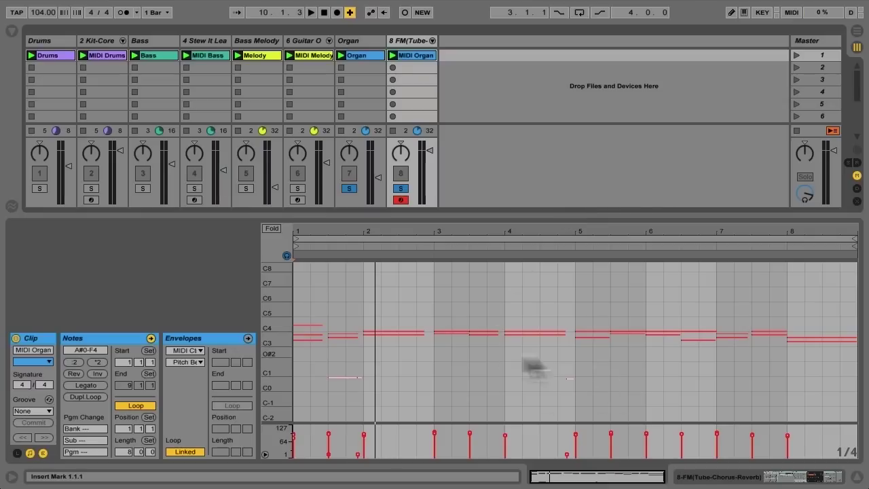
# Inspect the MIDI Organ notes: select the two stray low notes, enlarge rows, audition the bar-4 note
pyautogui.click(297, 448)
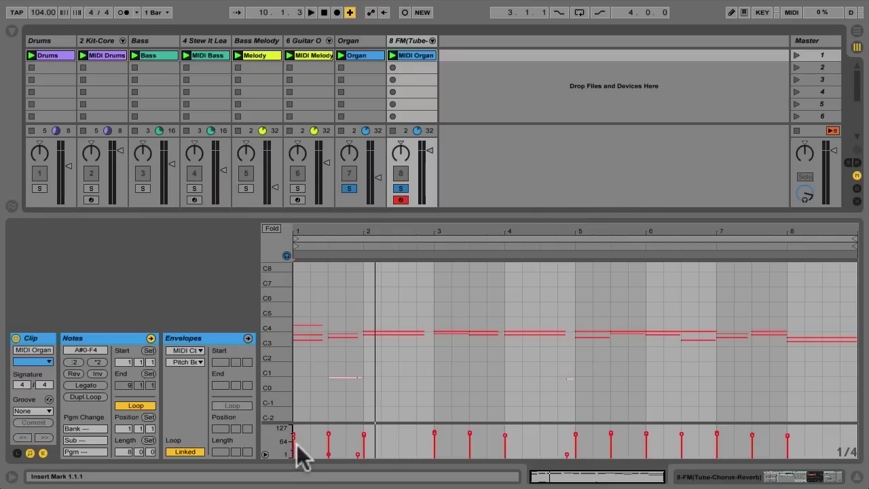
pyautogui.moveTo(298, 448); pyautogui.dragTo(861, 479)
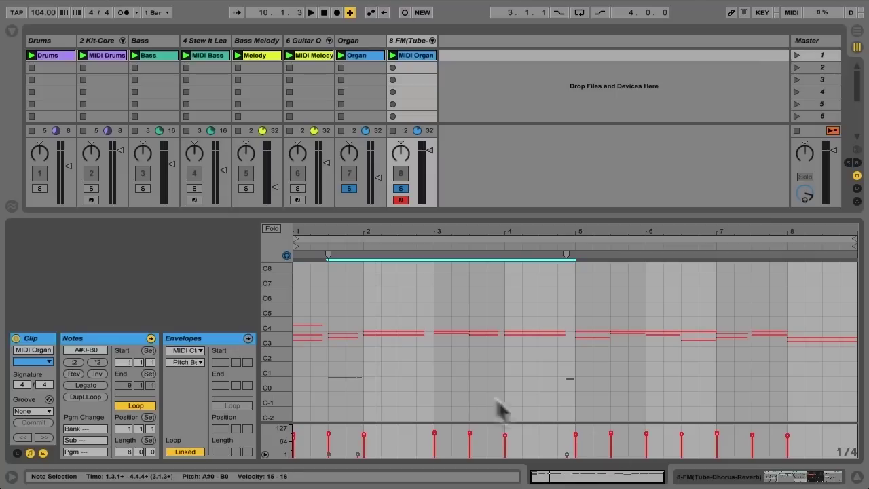
pyautogui.moveTo(273, 341)
pyautogui.mouseDown()
pyautogui.moveTo(289, 339)
pyautogui.moveTo(281, 349)
pyautogui.mouseUp()
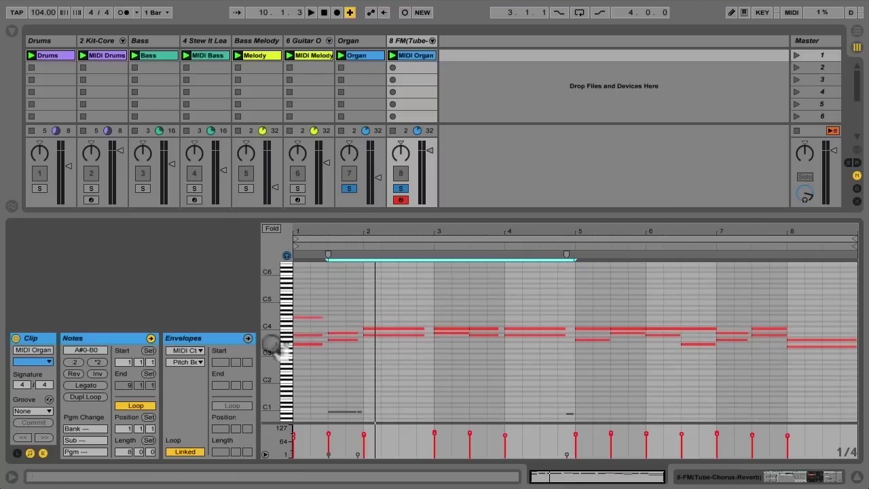
pyautogui.click(516, 370)
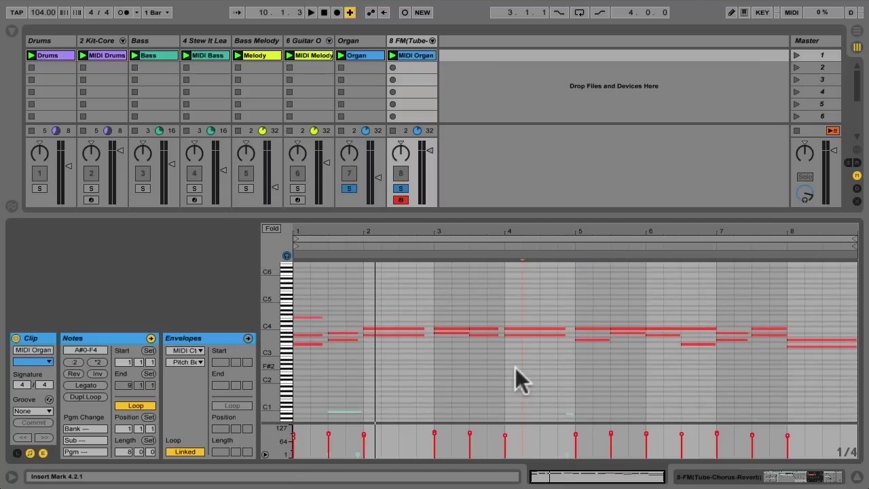
pyautogui.click(514, 328)
pyautogui.click(509, 326)
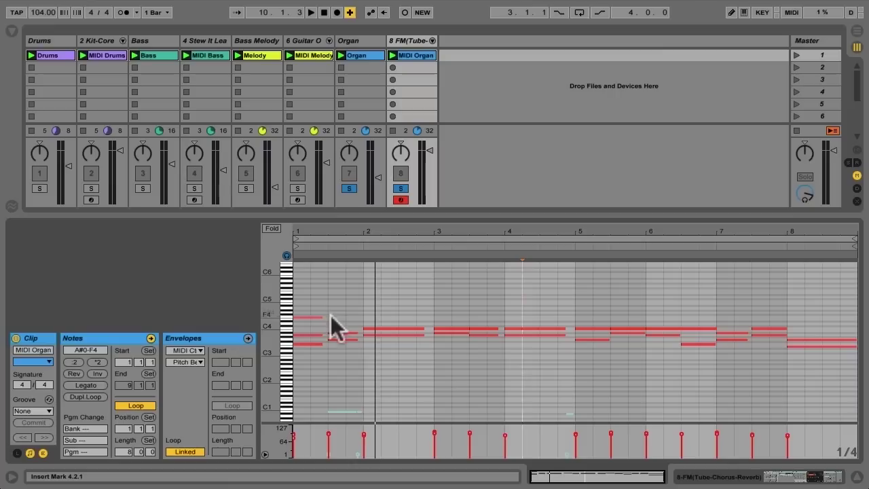
# Deactivate the short F4 note at bar 1 while keeping the lower bar-1 note active
pyautogui.click(309, 317)
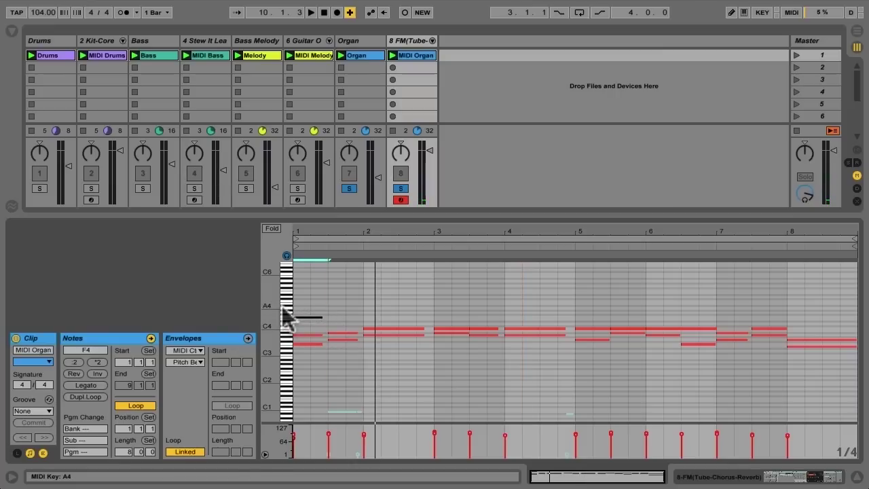
pyautogui.press('0')
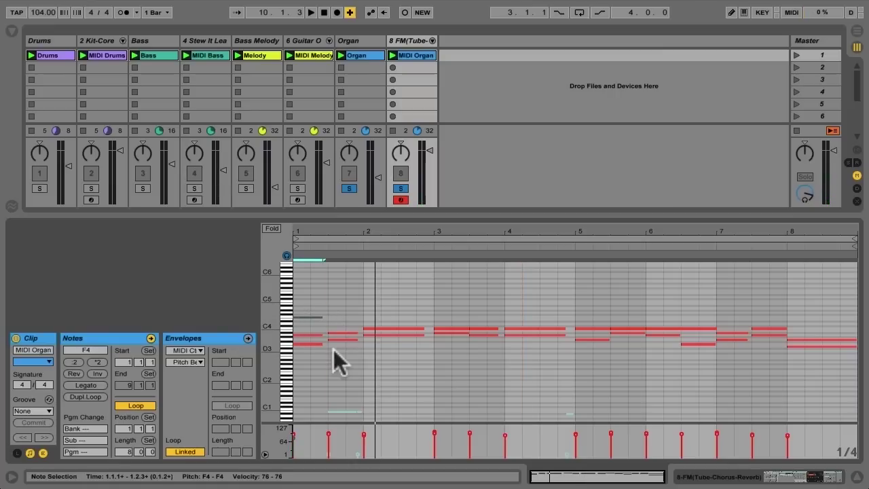
pyautogui.click(314, 343)
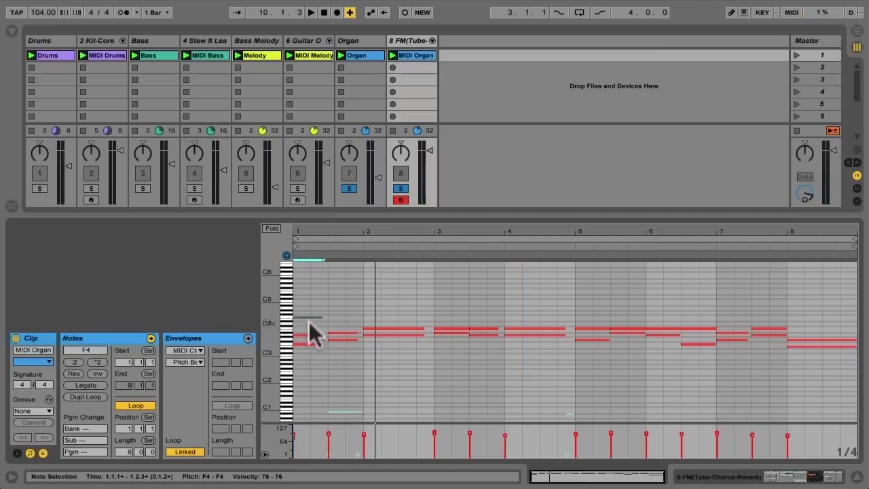
pyautogui.press('0')
# Play the corrected MIDI Organ clip while turning the original Organ track down to -37 dB
pyautogui.click(393, 55)
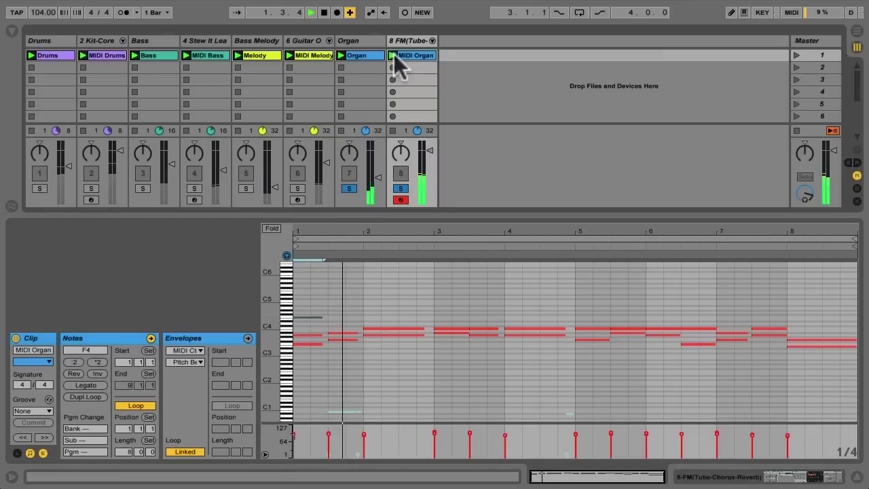
pyautogui.click(543, 232)
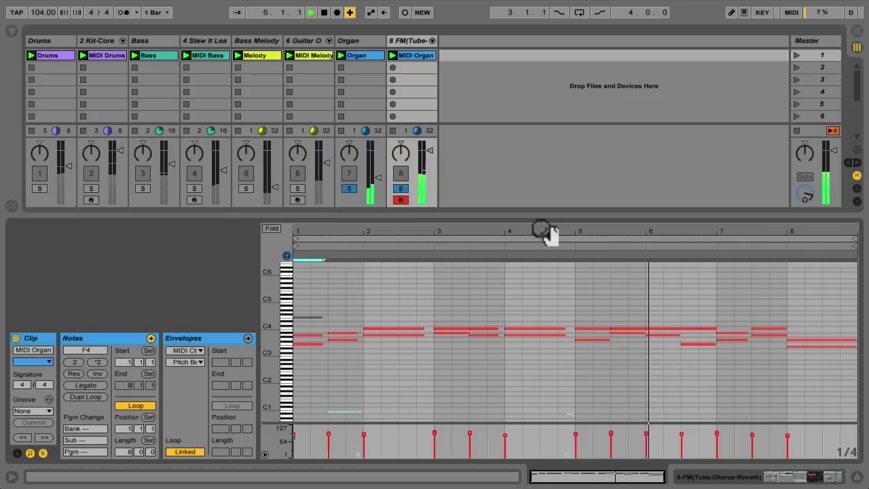
pyautogui.moveTo(378, 178); pyautogui.dragTo(378, 192)
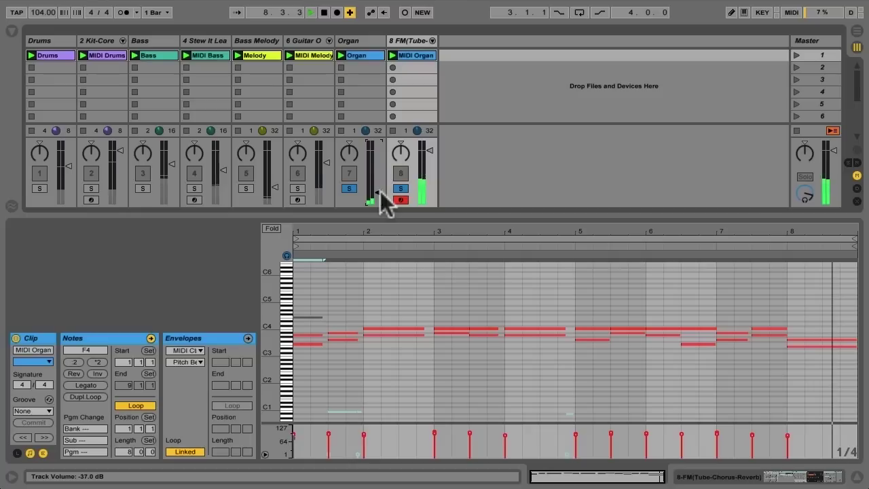
pyautogui.press('space')
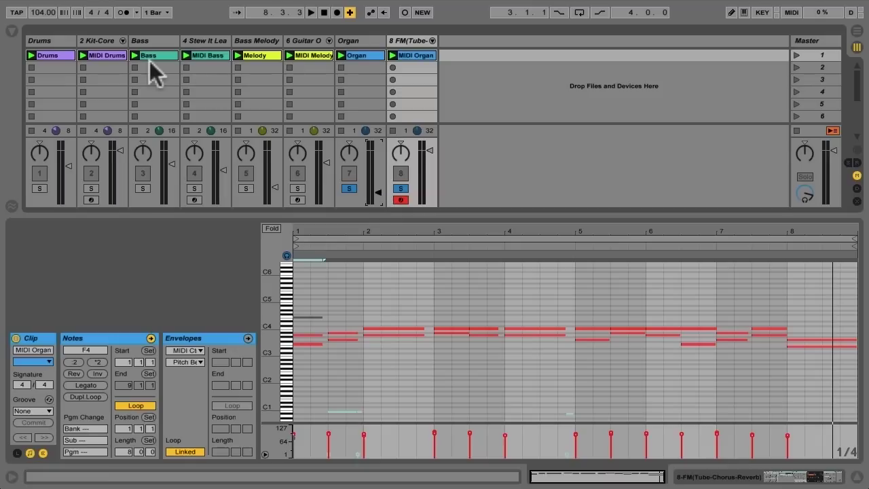
# Open a taller browser on the User Library to reach the Drums to MIDI default preset Kit-Core SessionDry.adg
pyautogui.click(11, 31)
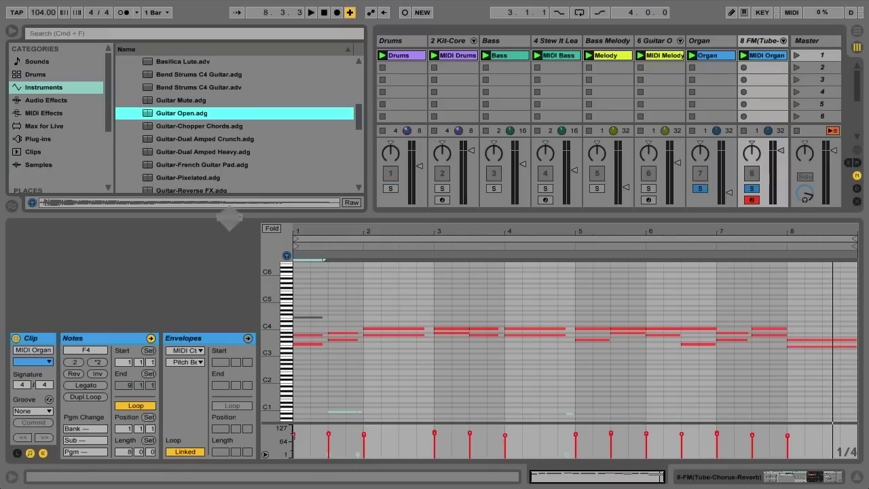
pyautogui.moveTo(227, 214); pyautogui.dragTo(234, 314)
pyautogui.click(47, 215)
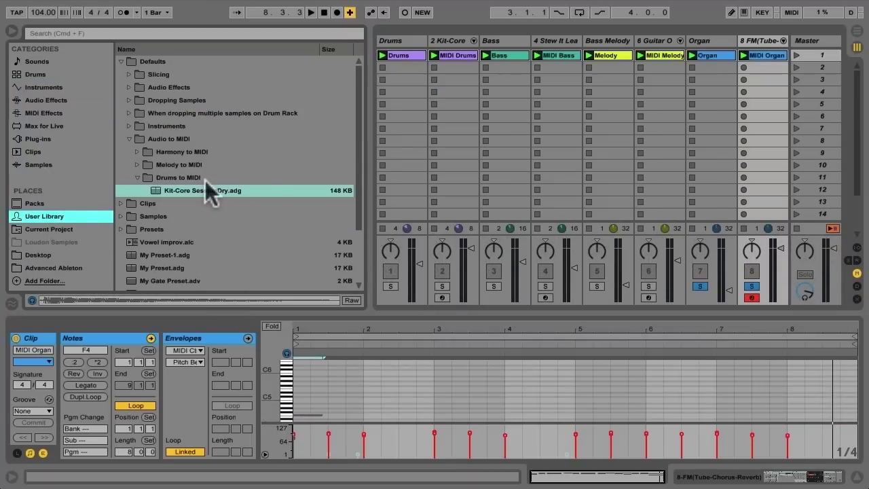